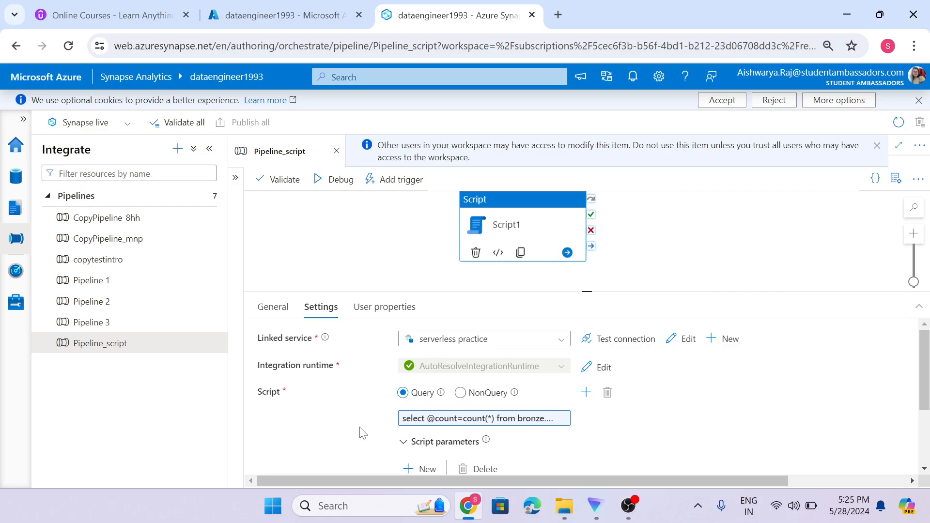
Expand Script1's Advanced section to show the 120-minute timeout and the logging option.
scroll(363, 432, down, 2)
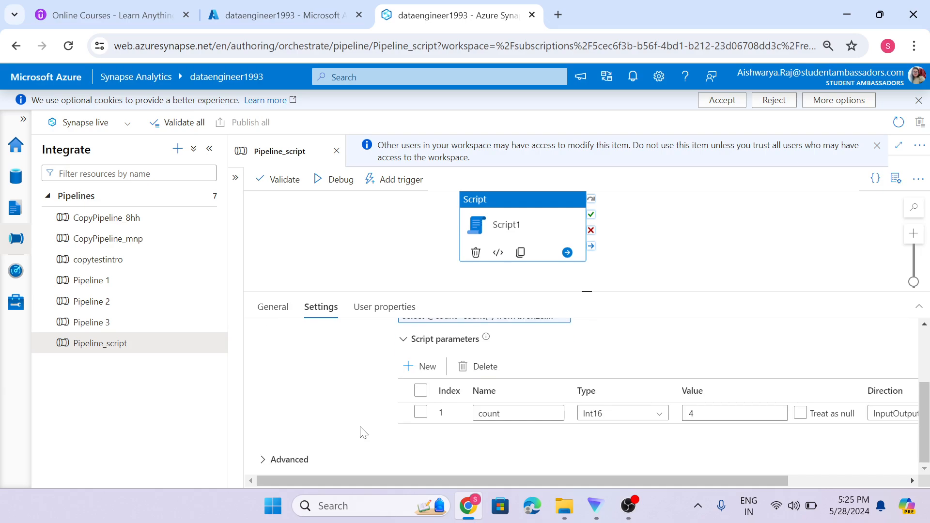
click(300, 458)
scroll(335, 419, down, 1)
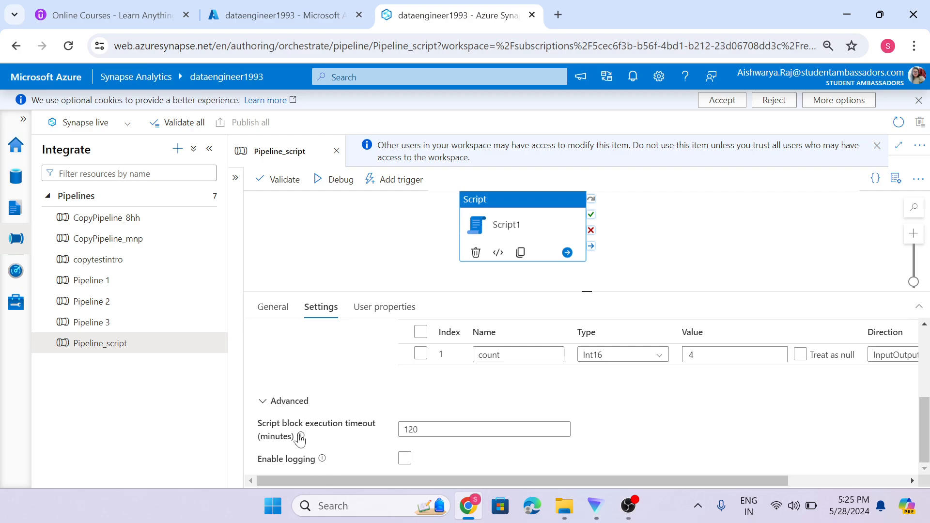
mouse_move(302, 437)
click(417, 430)
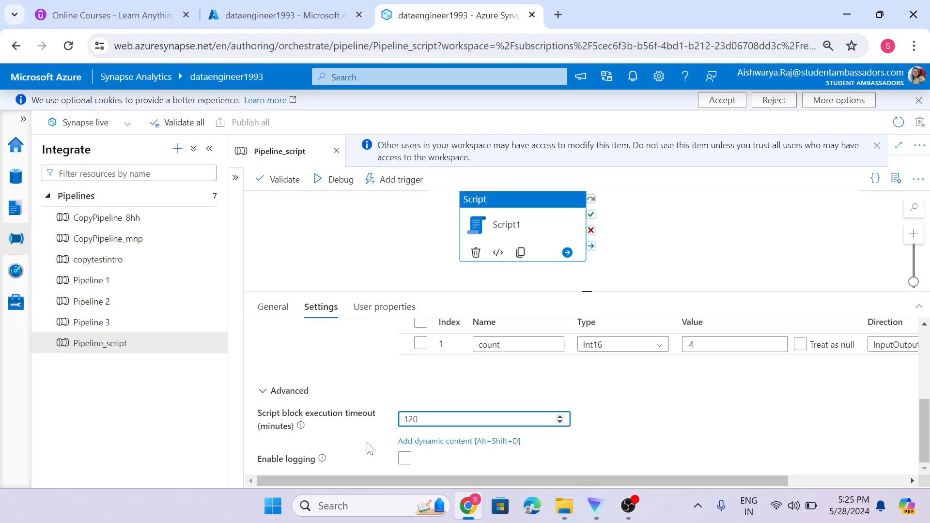
scroll(368, 445, up, 5)
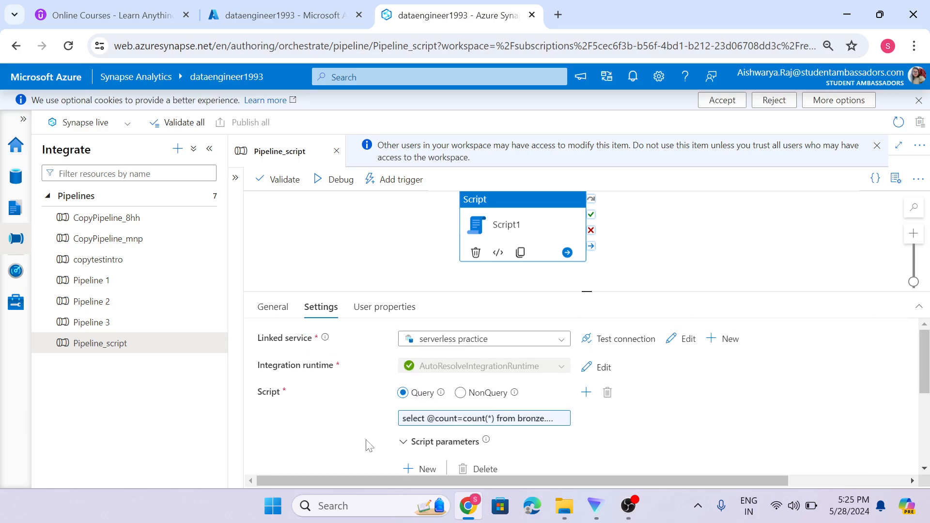
click(410, 419)
scroll(363, 430, down, 3)
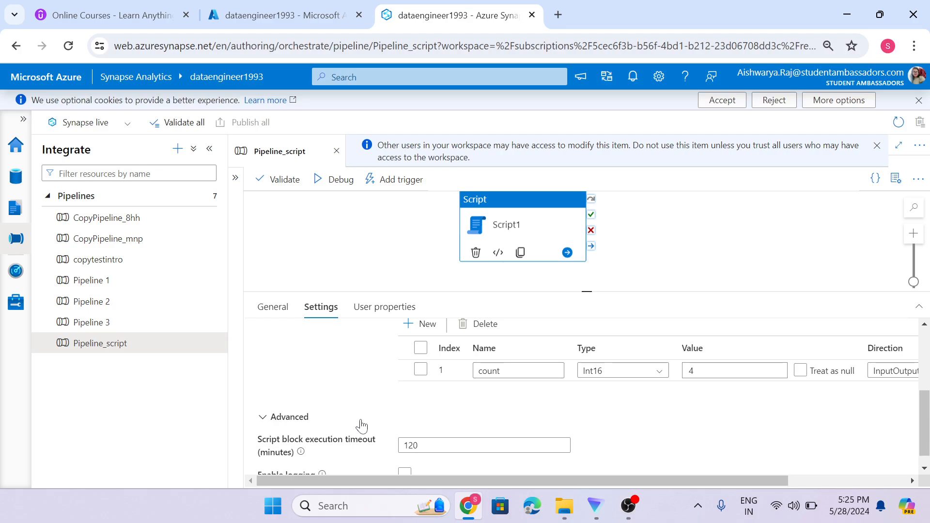
scroll(361, 424, down, 1)
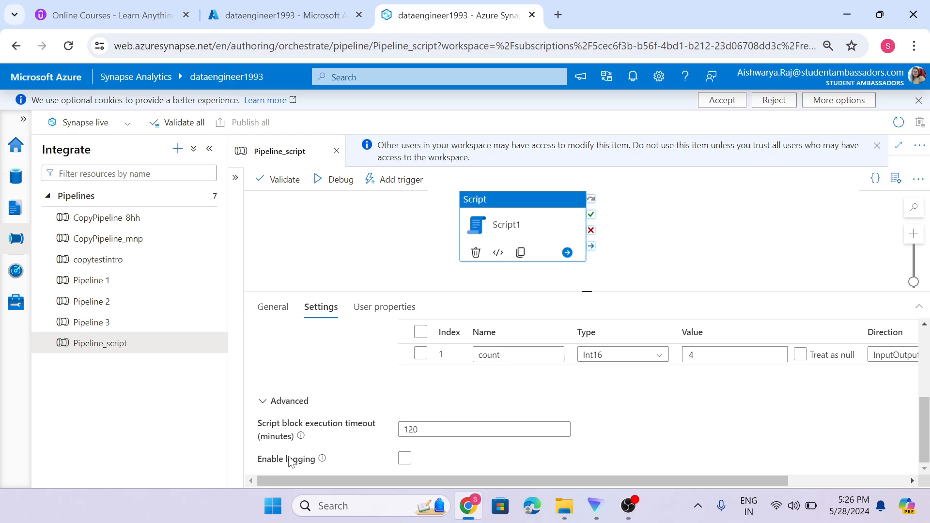
Show Script1's General tab: timeout 0.12:00:00, retry 0, retry interval 30 seconds.
click(280, 315)
scroll(332, 407, down, 3)
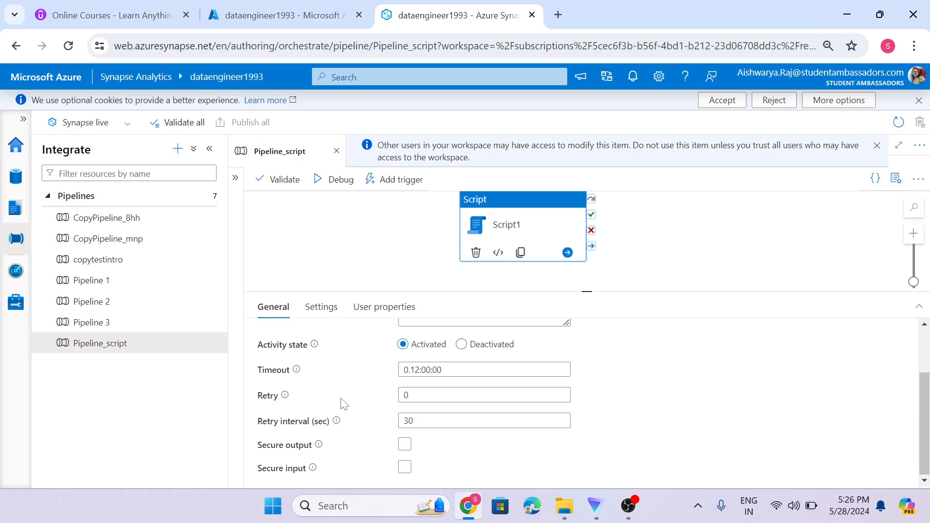
mouse_move(297, 372)
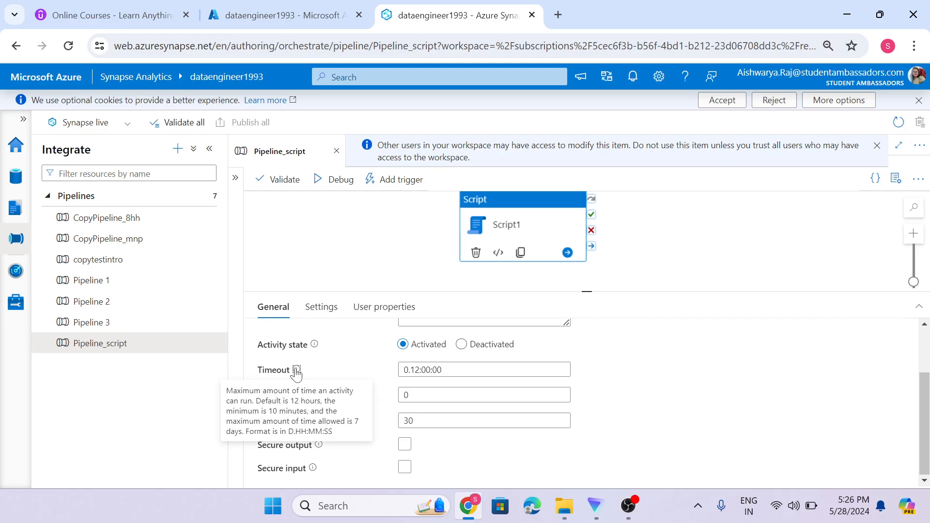
Return to Script1's Settings and add extra script blocks to the activity.
click(321, 306)
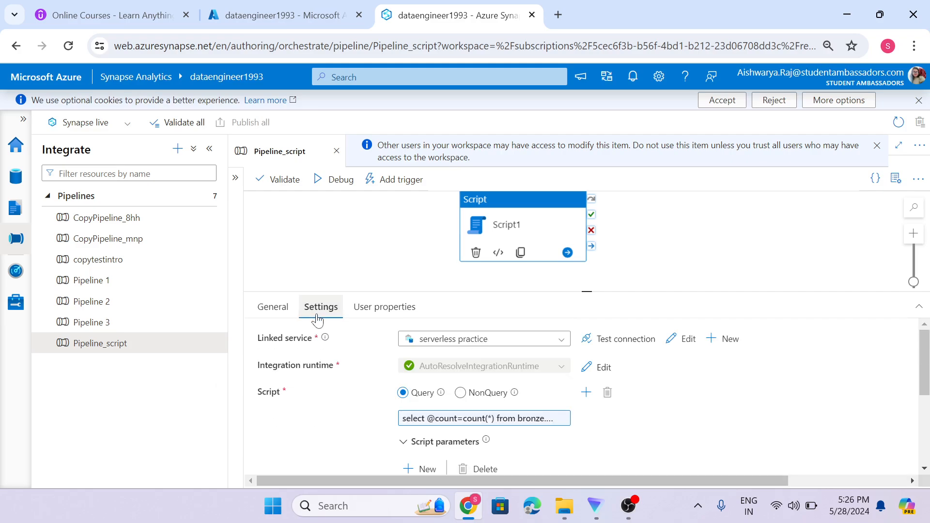
scroll(332, 402, down, 3)
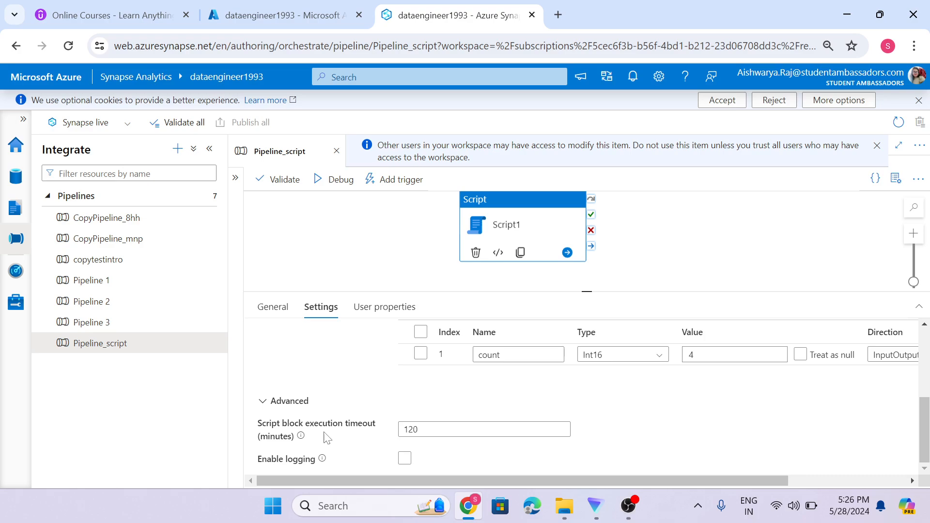
scroll(328, 438, up, 3)
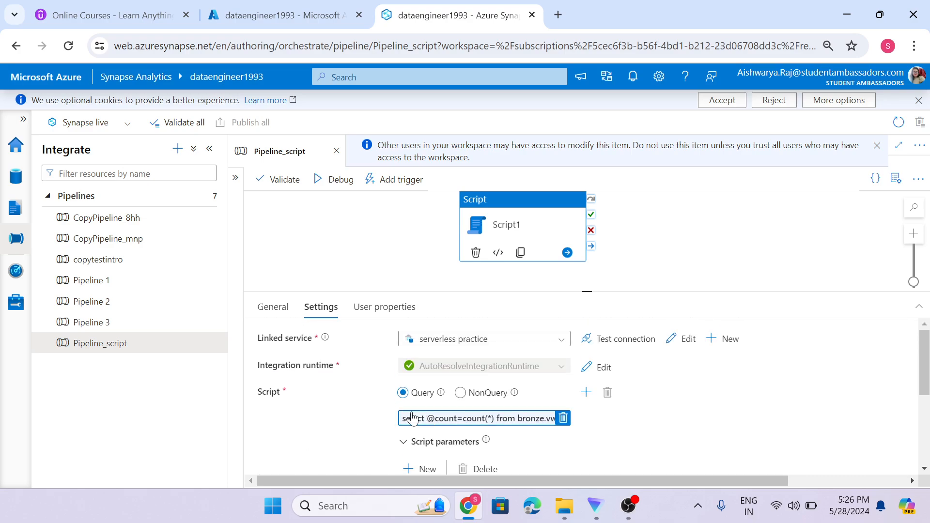
click(585, 394)
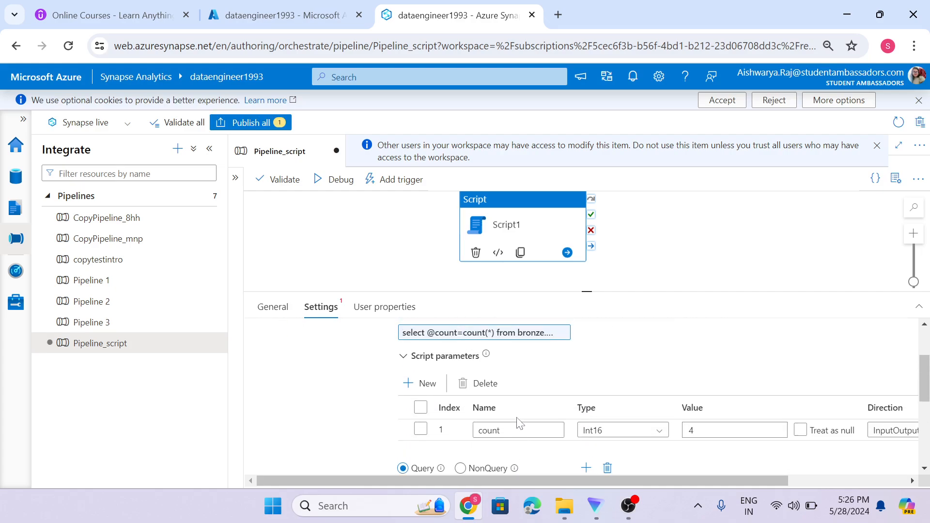
scroll(520, 424, down, 1)
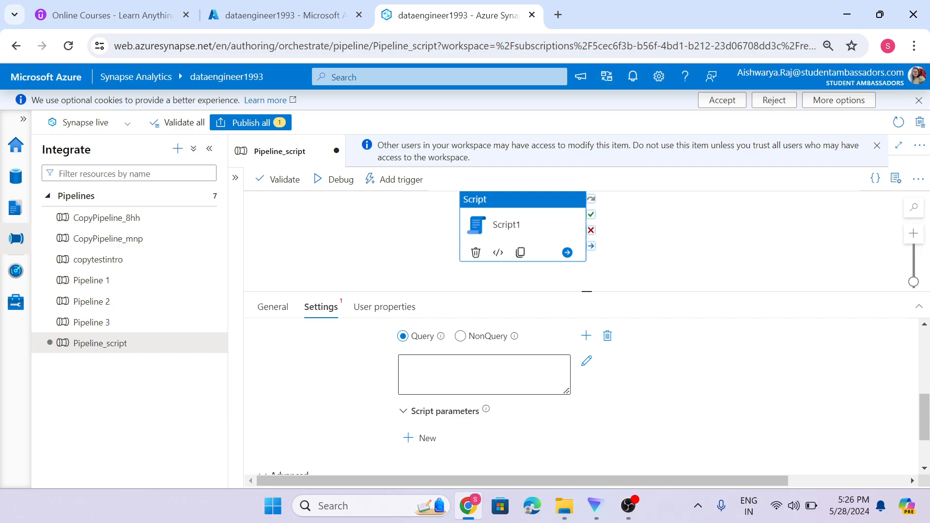
scroll(482, 385, down, 1)
scroll(482, 384, up, 3)
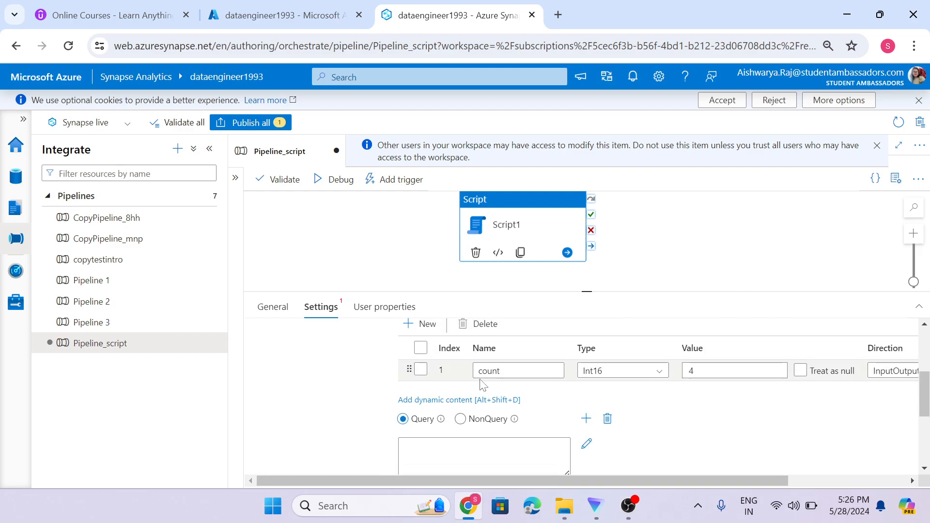
scroll(533, 373, down, 2)
scroll(574, 358, up, 2)
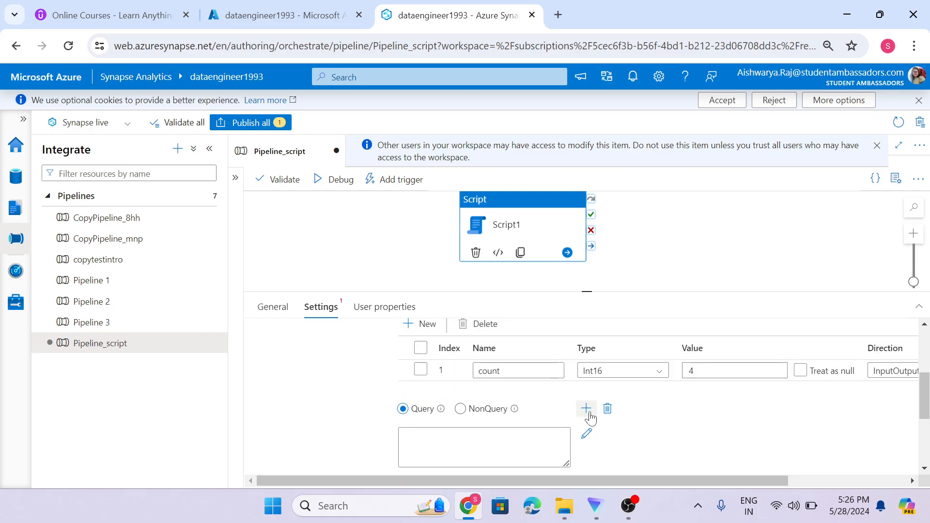
scroll(590, 417, down, 3)
scroll(560, 411, up, 3)
scroll(551, 418, down, 2)
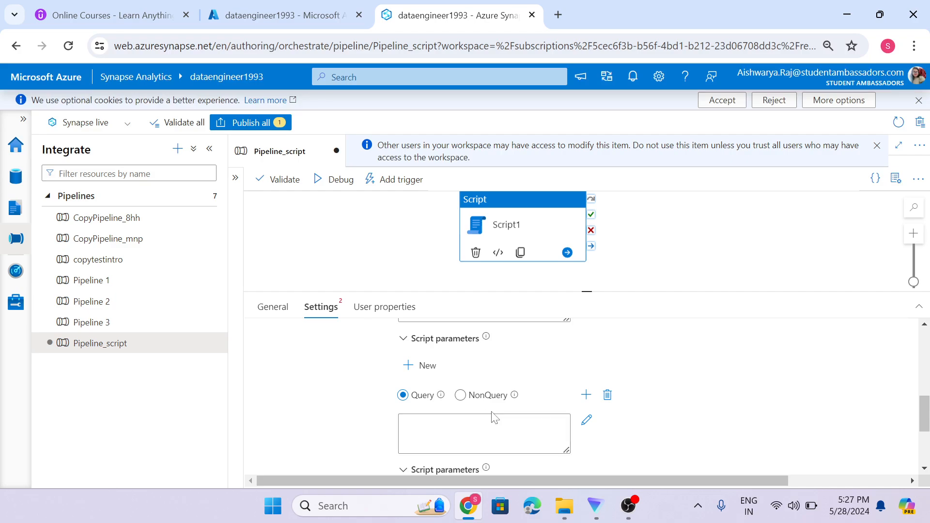
Delete the extra empty script blocks so only the original count query remains.
click(608, 395)
scroll(613, 404, up, 1)
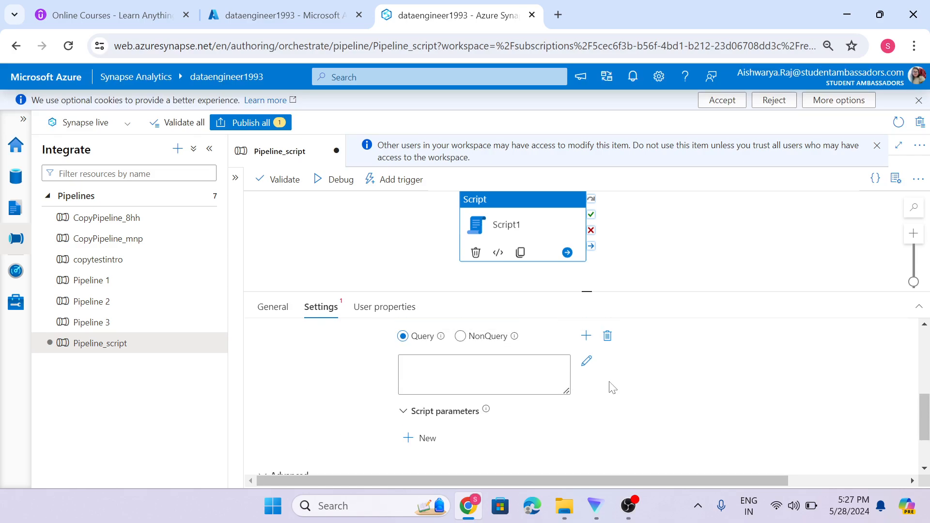
click(608, 337)
scroll(420, 426, down, 3)
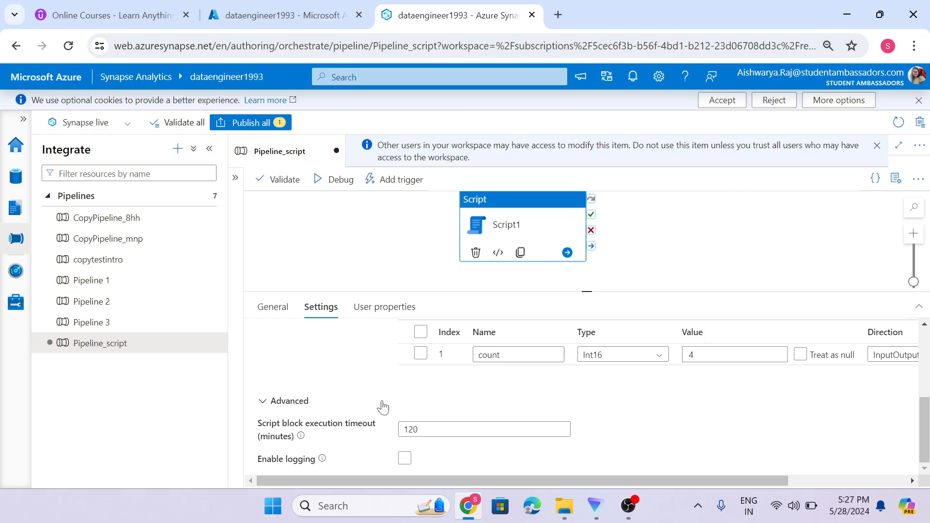
click(427, 431)
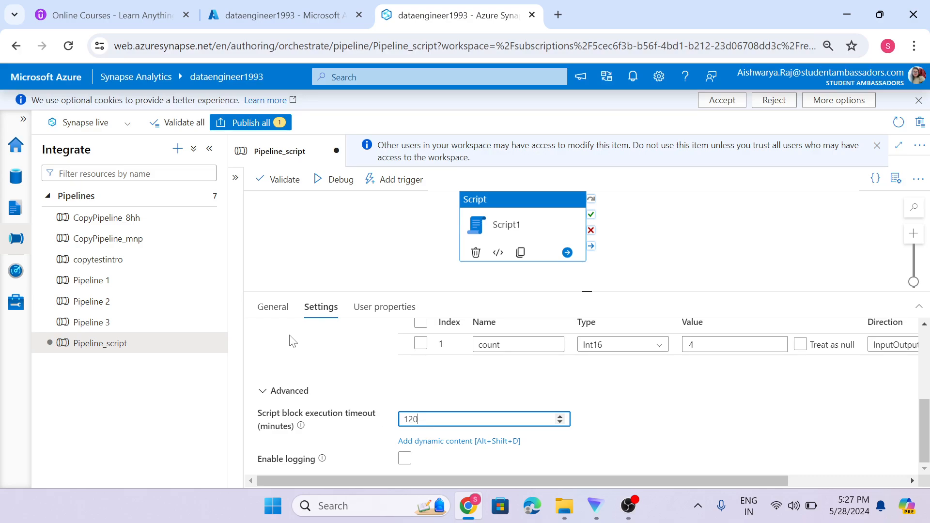
Check the info tips for Script1's Timeout, Retry and Retry interval settings.
click(275, 314)
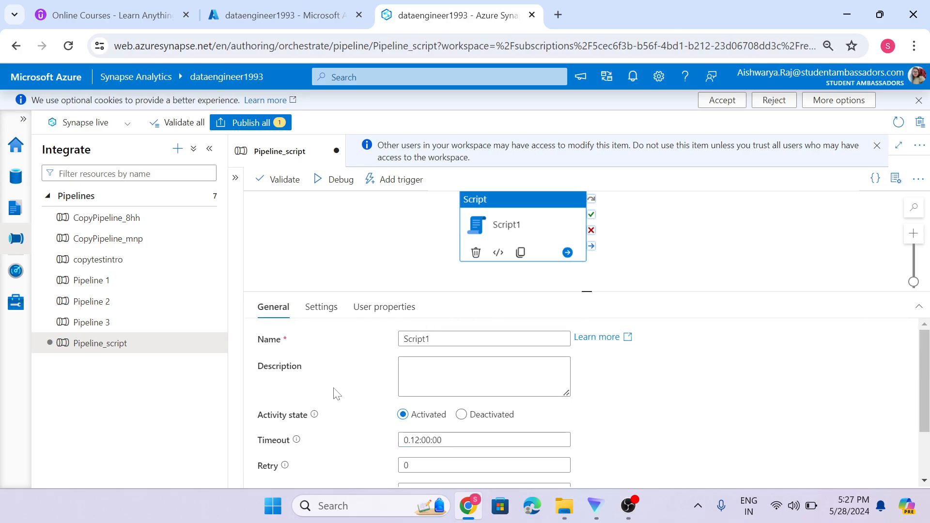
scroll(337, 395, down, 2)
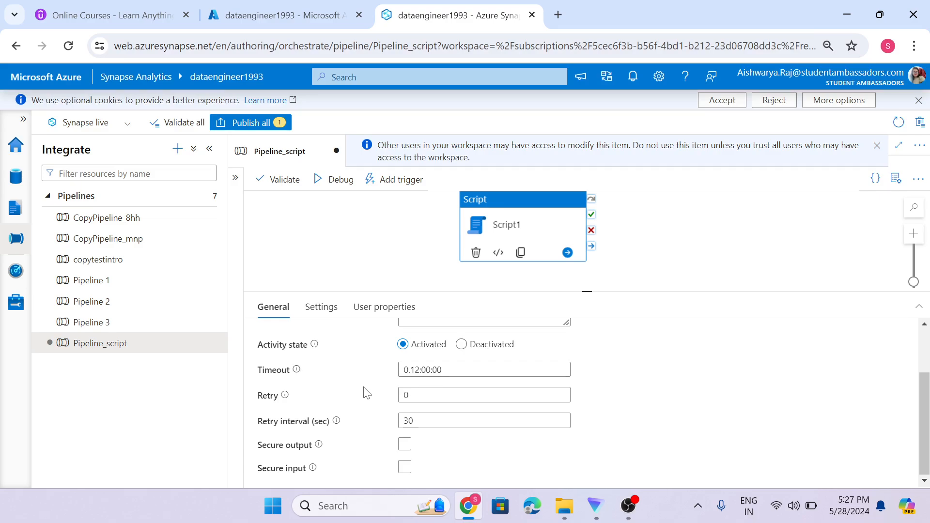
mouse_move(297, 370)
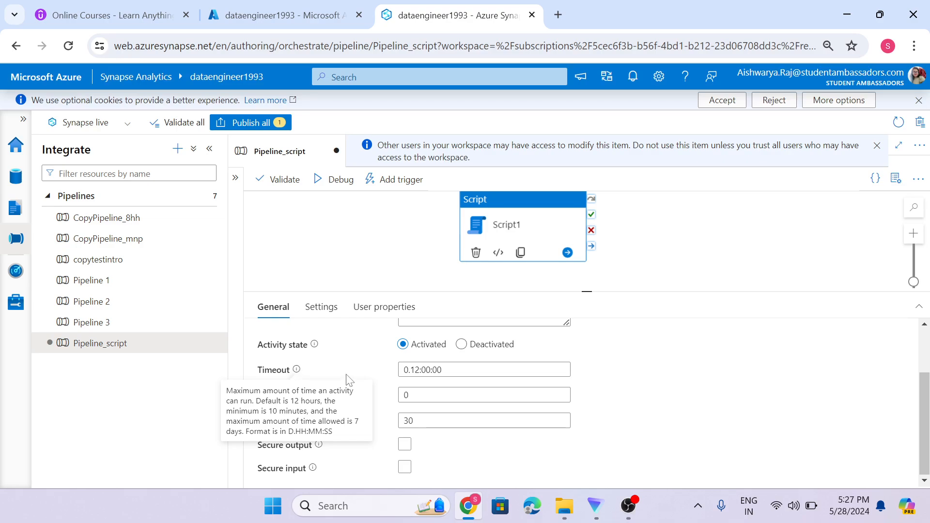
mouse_move(285, 397)
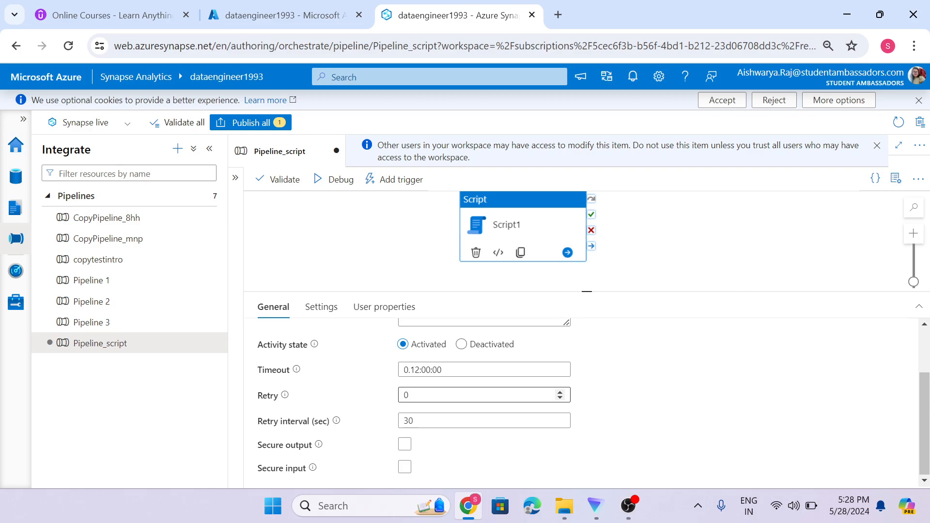
mouse_move(336, 421)
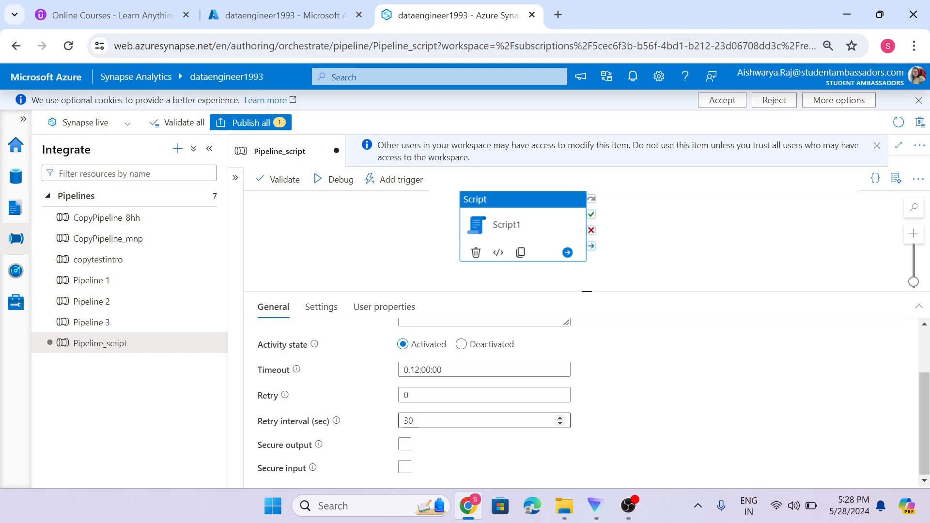
Change Script1's Retry count from 0 to 4, leaving the 30-second interval.
click(411, 395)
text(4)
click(373, 402)
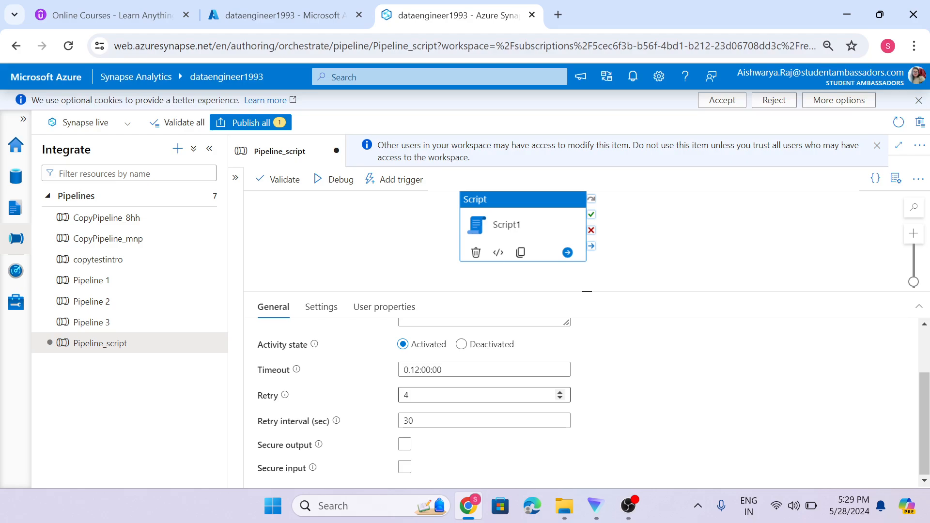
mouse_move(313, 468)
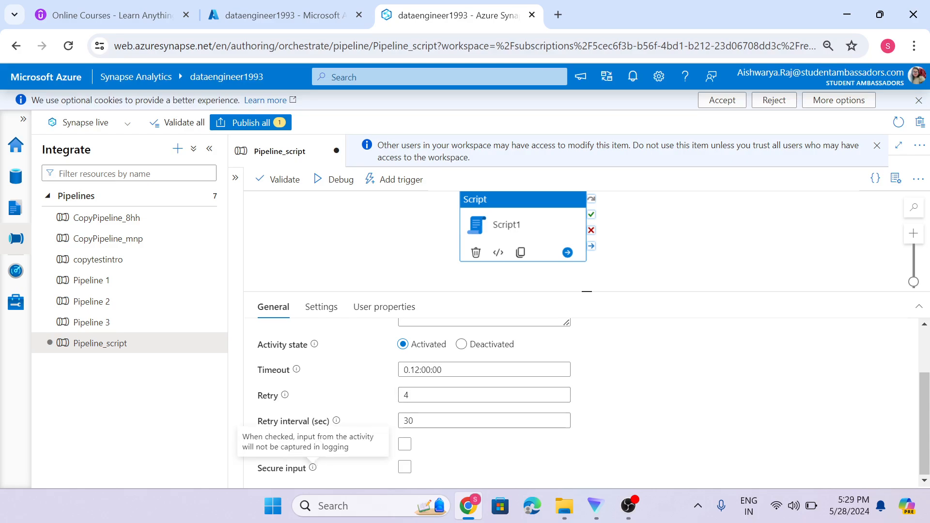
mouse_move(319, 447)
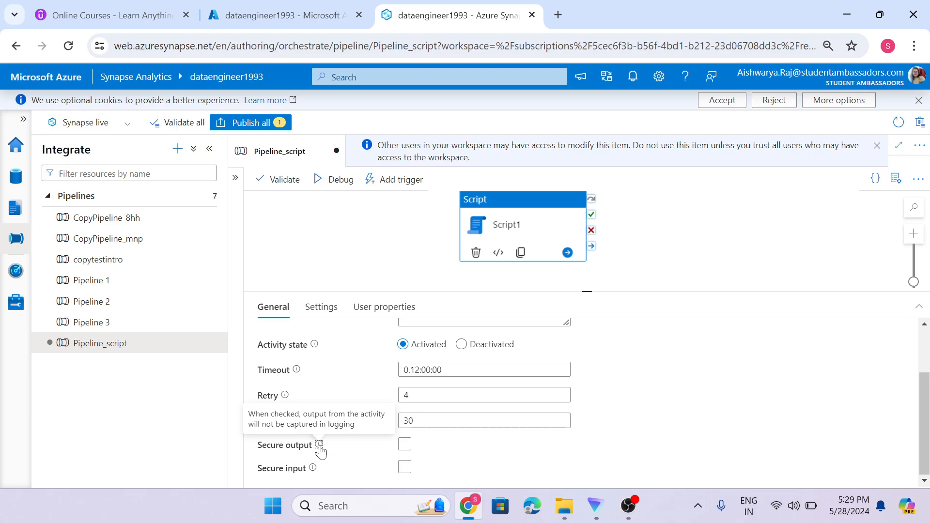
Turn Secure output on and back off, then show Script1's Settings scrolled to Advanced.
click(402, 450)
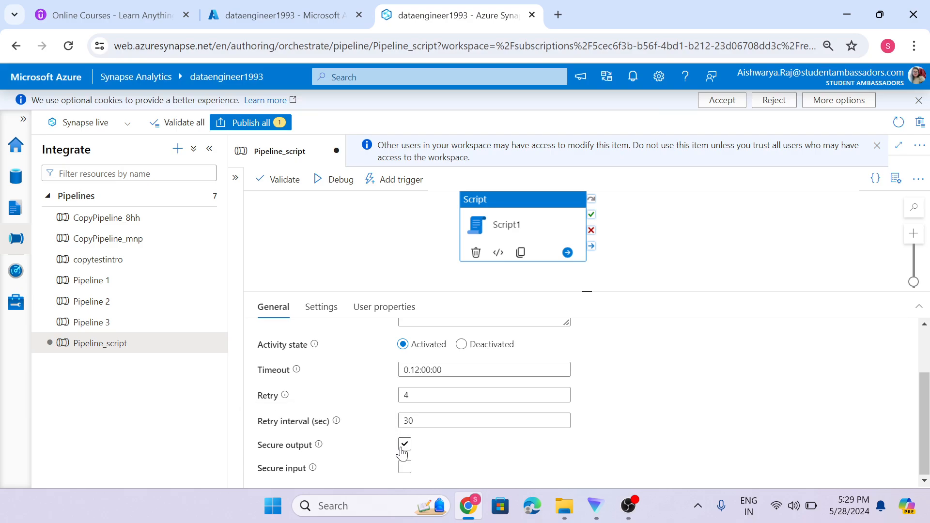
click(403, 448)
click(321, 307)
drag(487, 293, 486, 232)
scroll(308, 412, down, 3)
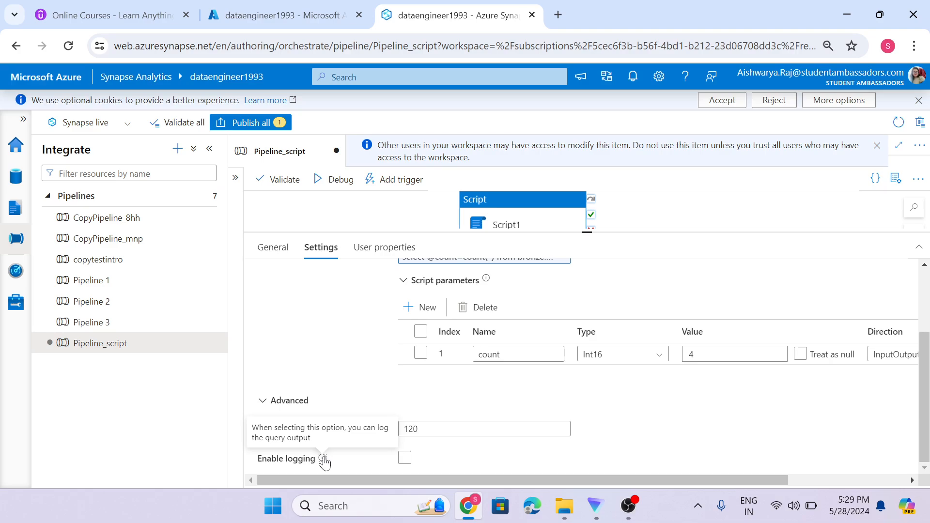
Enable logging on Script1 with the script log sent to Activity output.
click(406, 460)
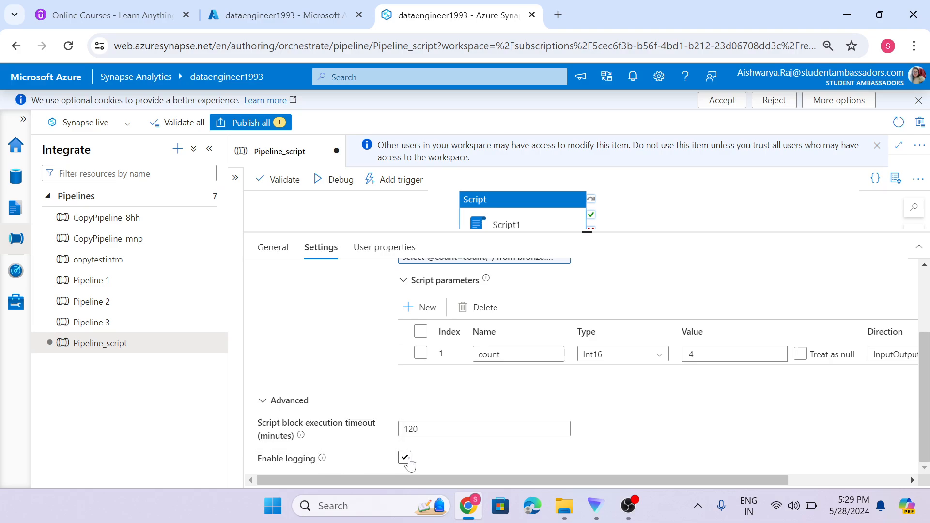
scroll(397, 450, down, 2)
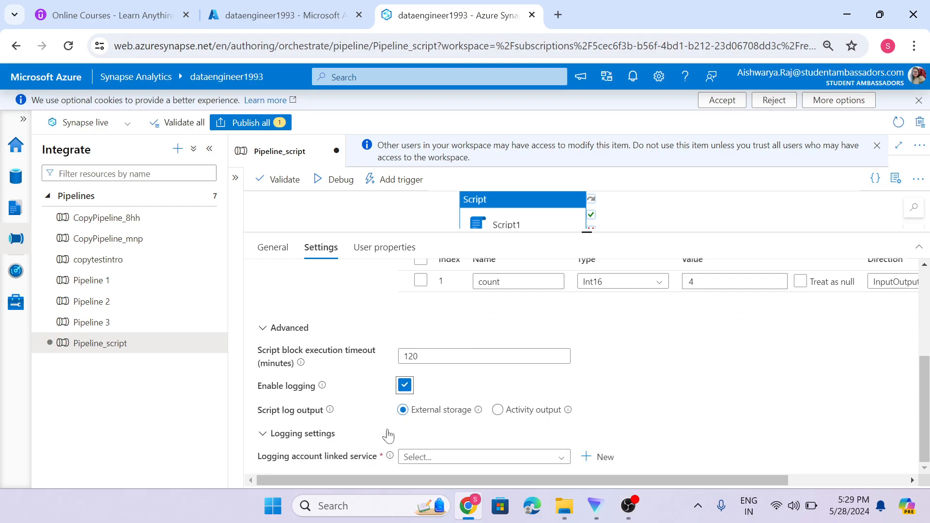
mouse_move(411, 417)
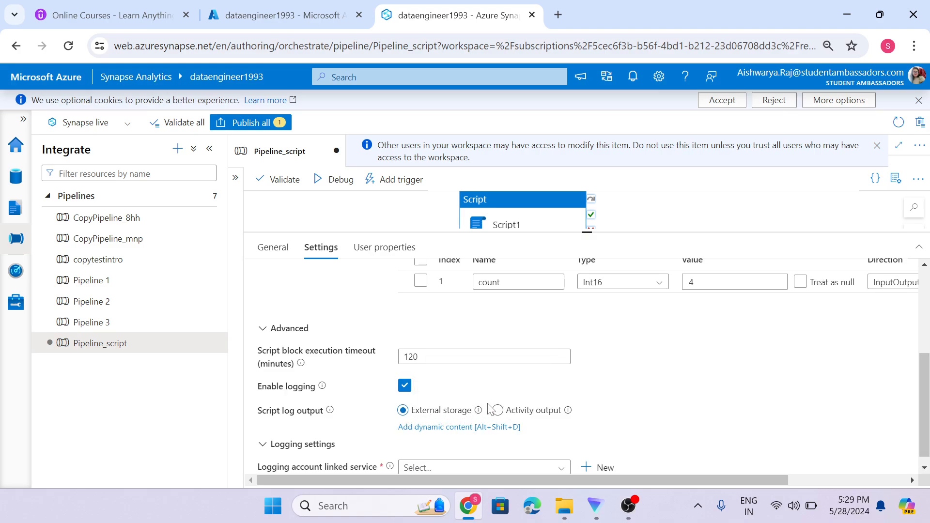
click(273, 247)
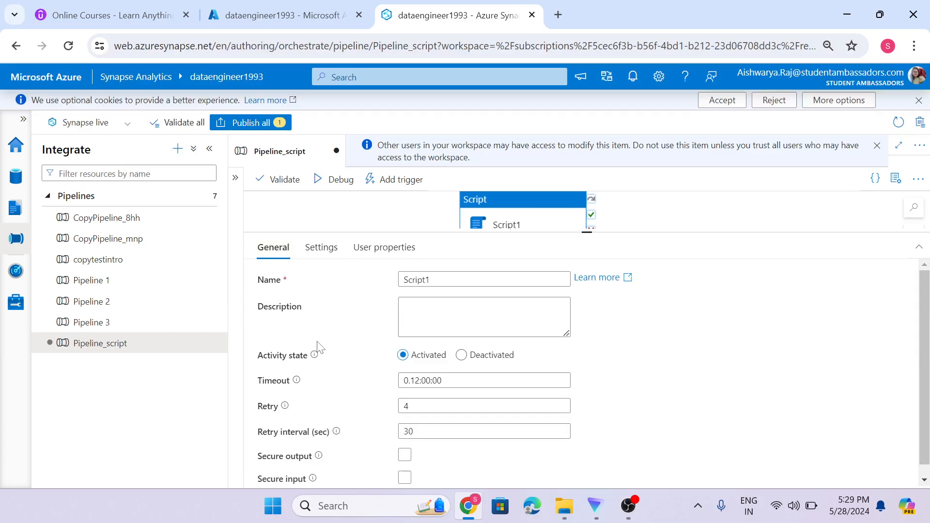
scroll(319, 339, down, 1)
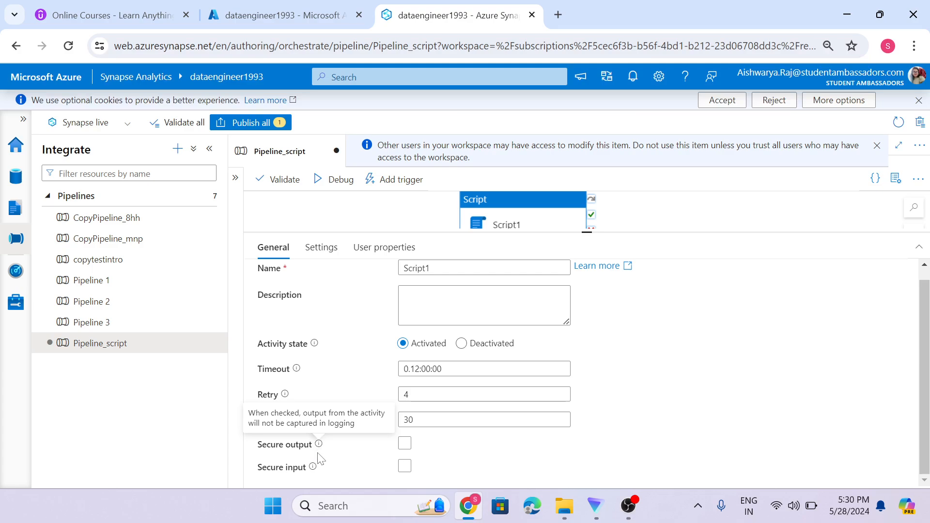
mouse_move(313, 468)
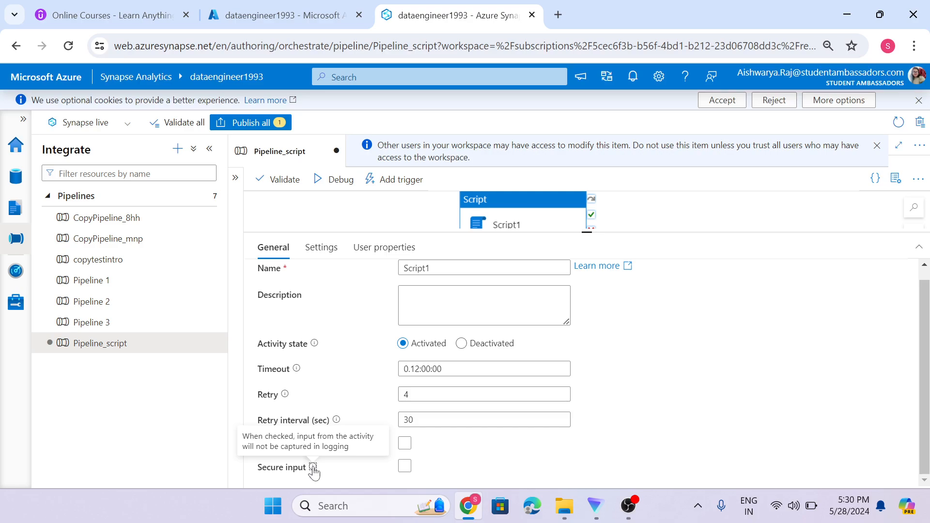
click(320, 260)
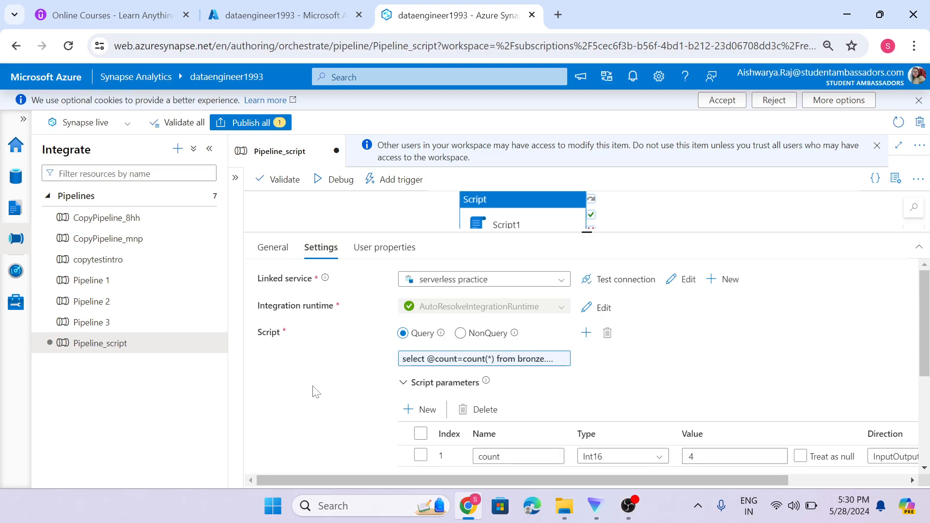
scroll(316, 391, down, 4)
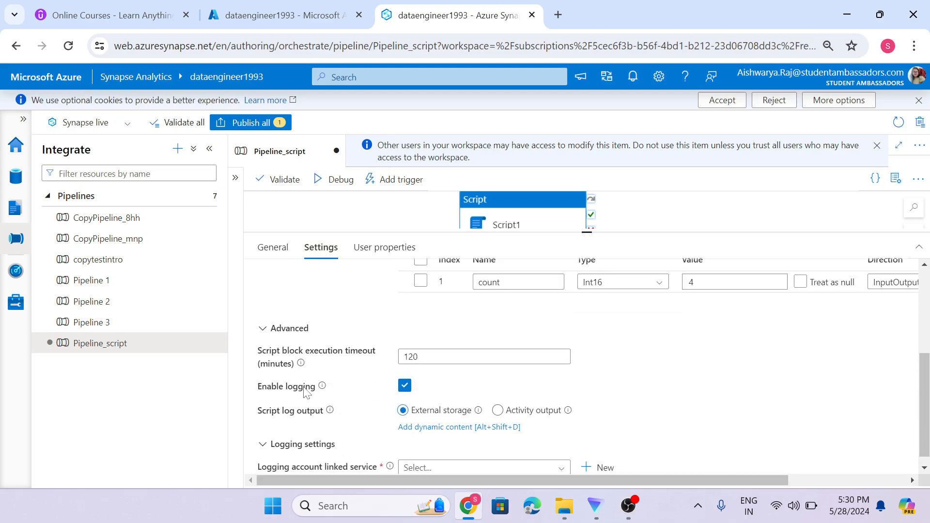
click(500, 407)
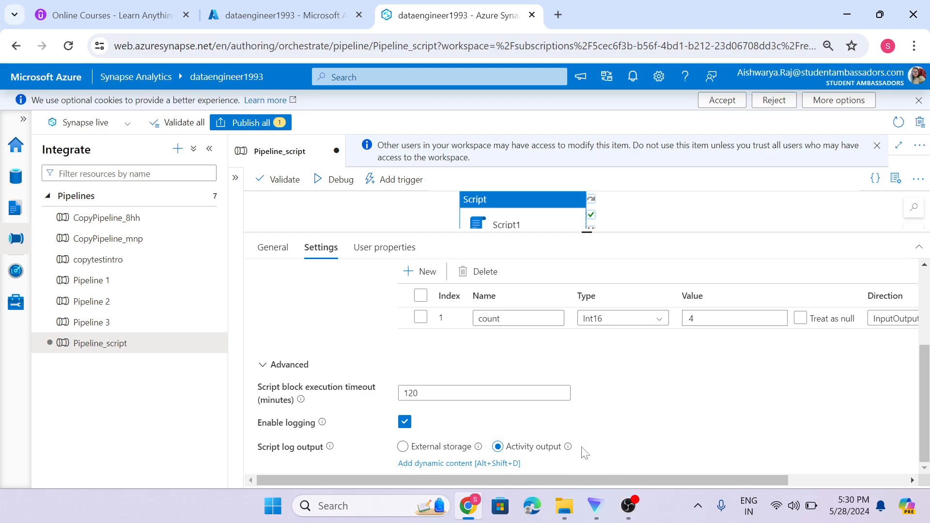
Start a debug run of Pipeline_script.
drag(588, 232, 595, 320)
click(387, 235)
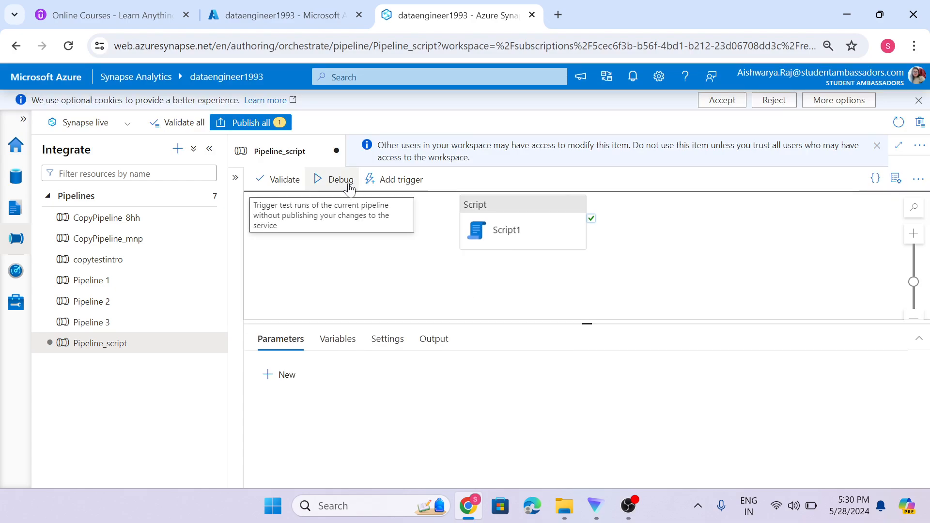
click(349, 188)
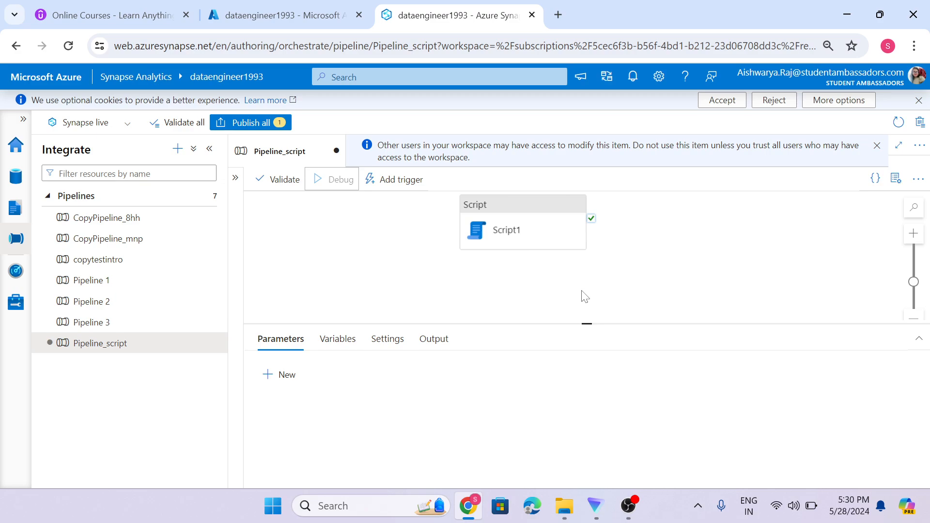
Refresh the debug run output until Pipeline_script and Script1 show Succeeded.
click(585, 297)
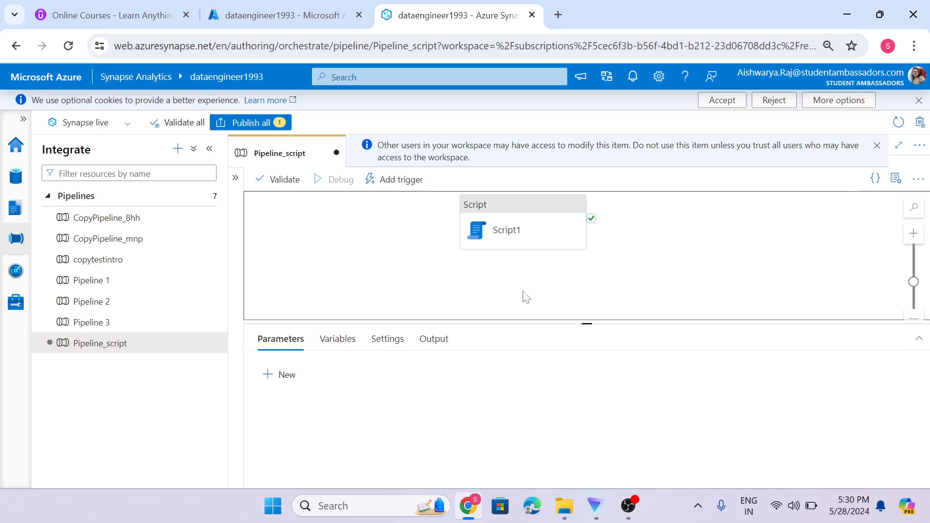
drag(581, 321, 582, 286)
click(531, 334)
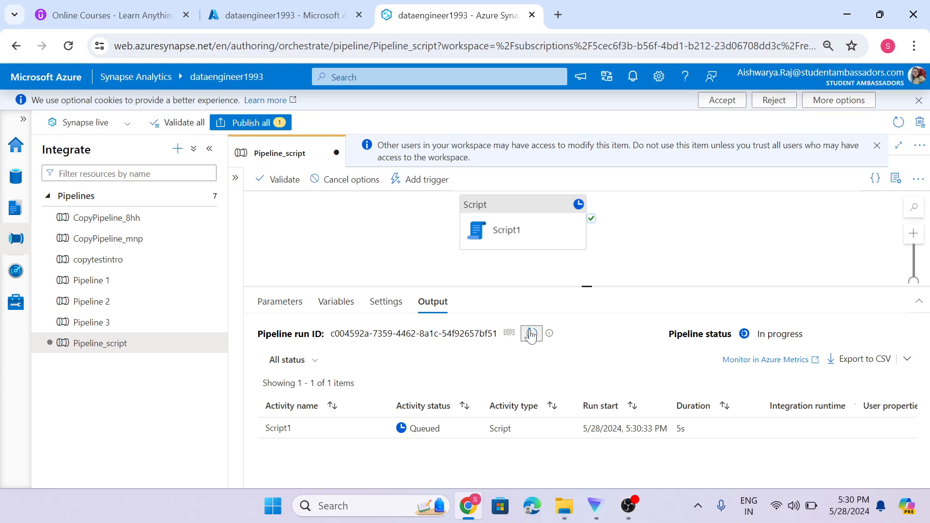
click(532, 333)
click(531, 333)
click(531, 334)
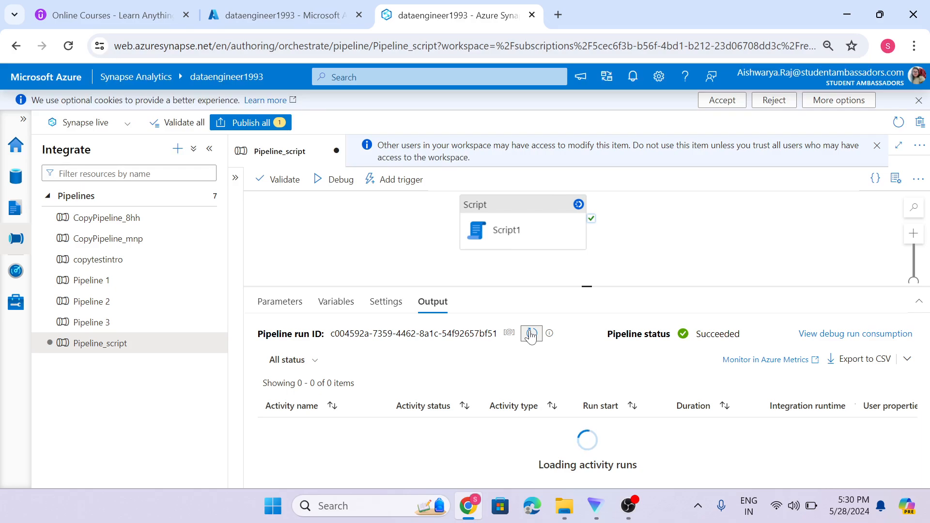
click(531, 334)
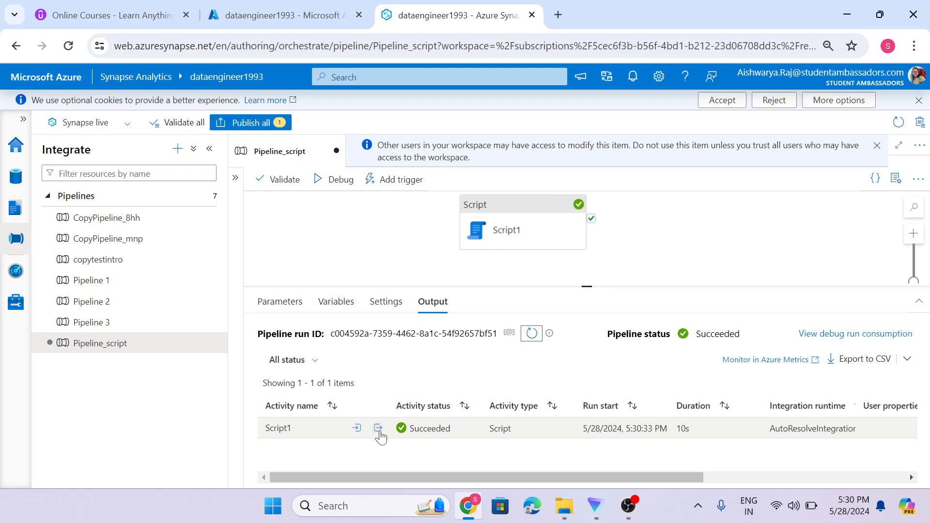
Open Script1's activity output JSON and select the outputLogs entry.
click(380, 431)
scroll(371, 373, down, 5)
scroll(370, 373, up, 3)
scroll(371, 373, down, 3)
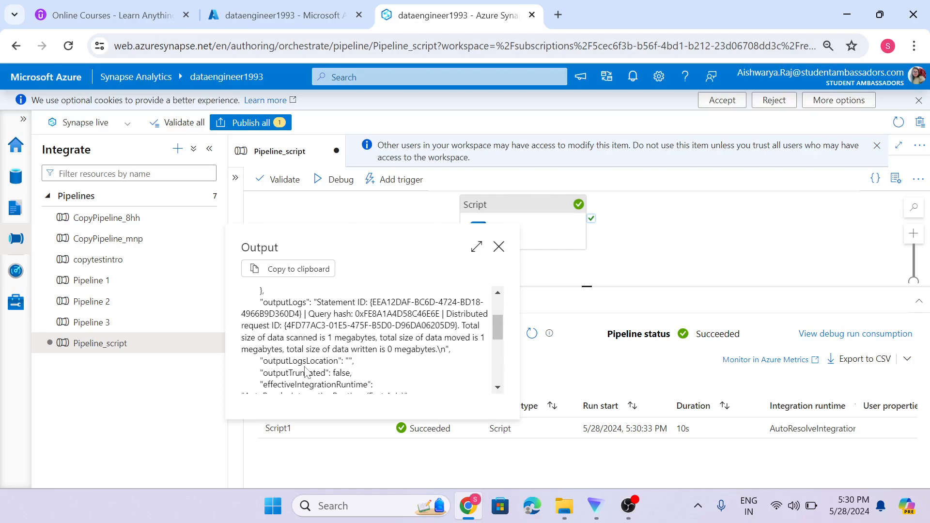
drag(263, 302, 383, 369)
scroll(407, 372, down, 3)
scroll(407, 372, up, 3)
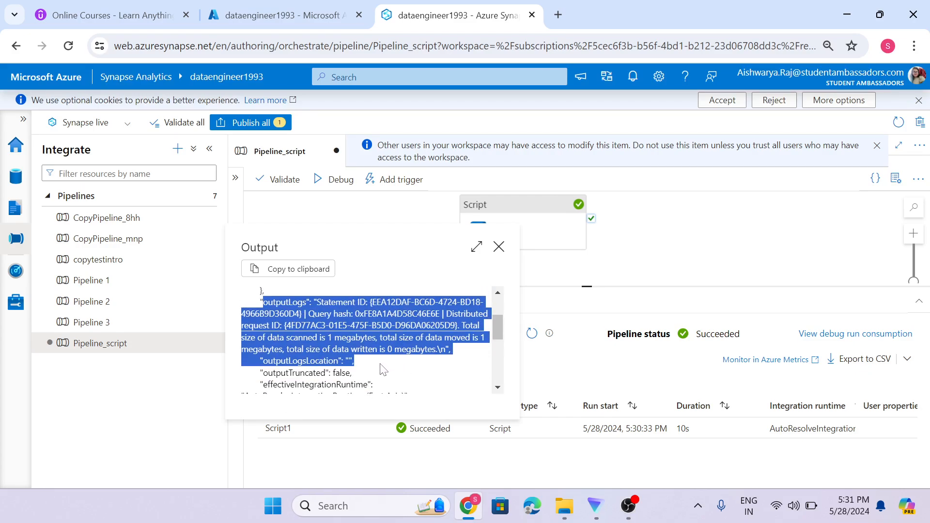
click(383, 368)
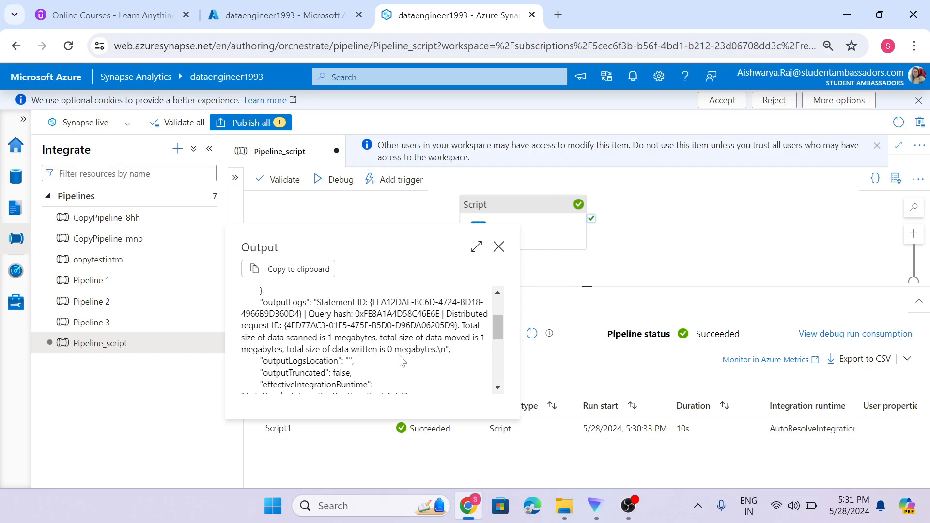
Select and copy the complete outputLogs entry, then bring up Windows search.
drag(373, 302, 302, 314)
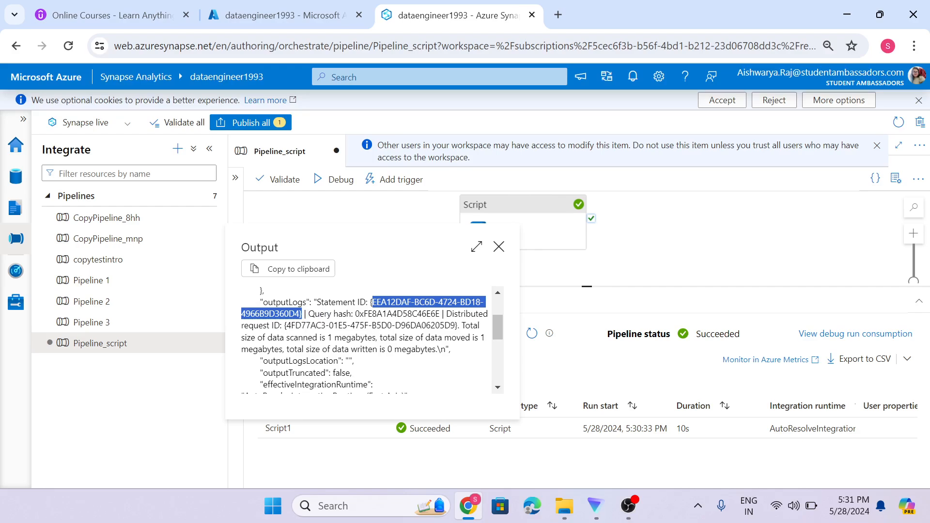
click(308, 314)
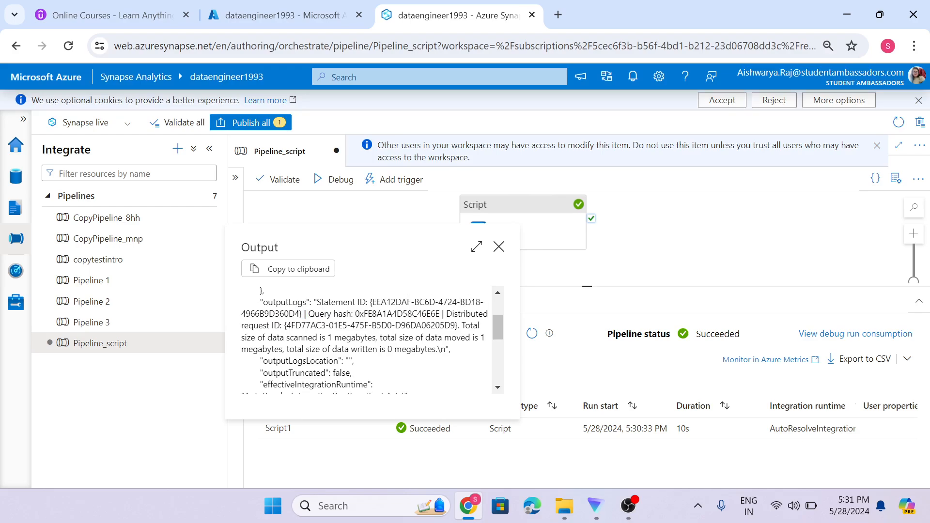
drag(263, 302, 450, 349)
key(ctrl+c)
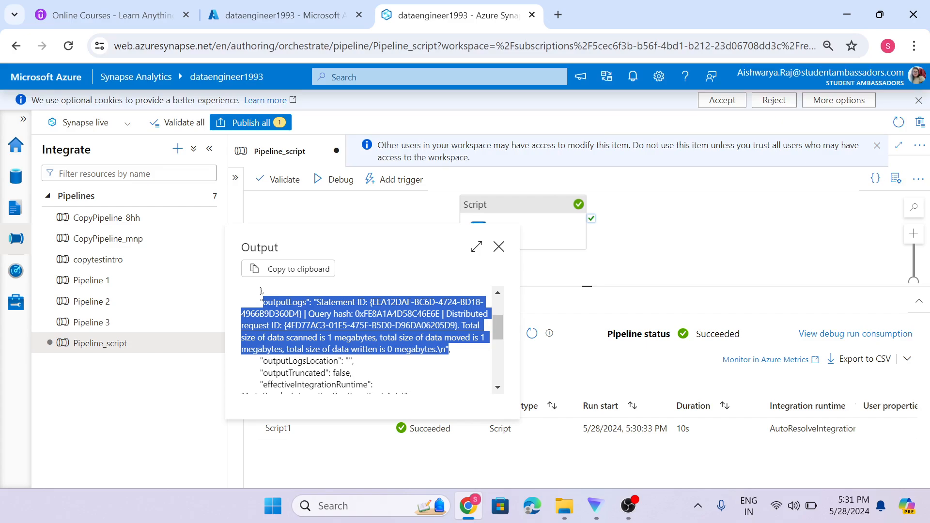
click(364, 506)
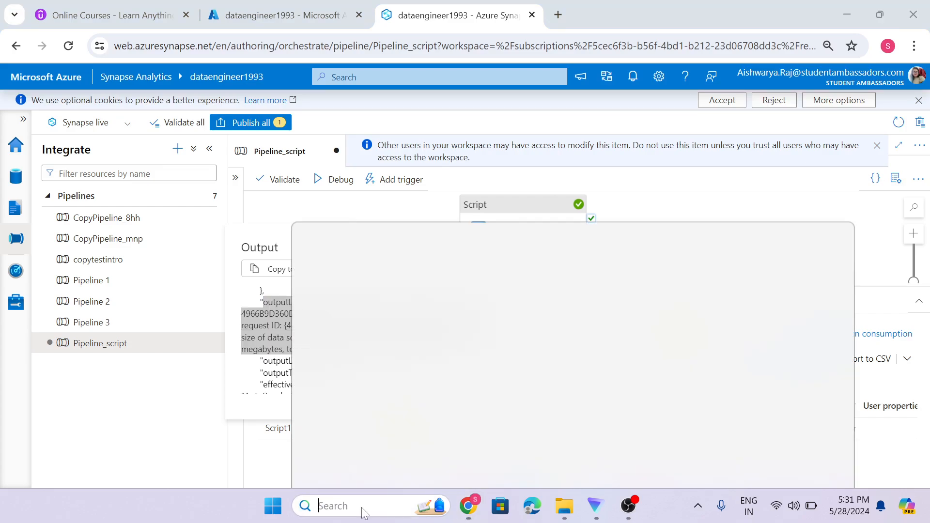
Open Notepad, paste the outputLogs text into a new tab, and minimize it.
text(note)
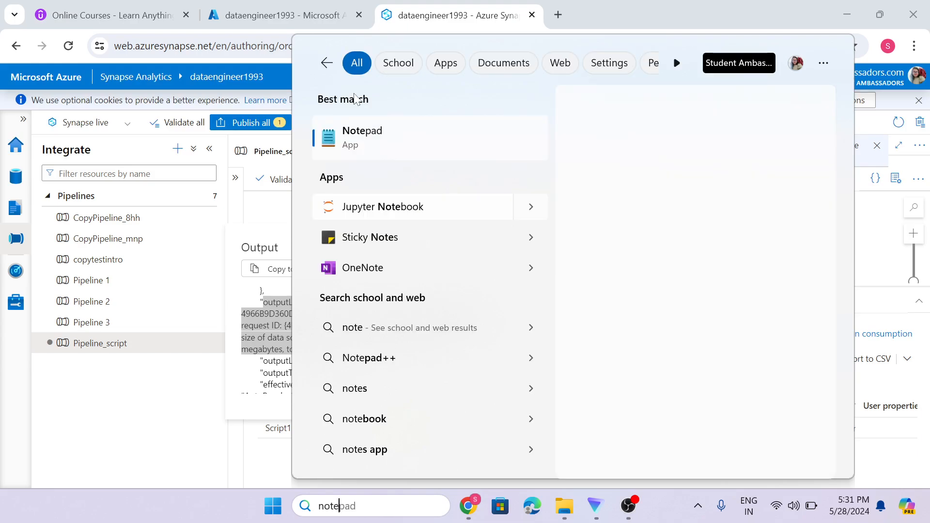
click(385, 146)
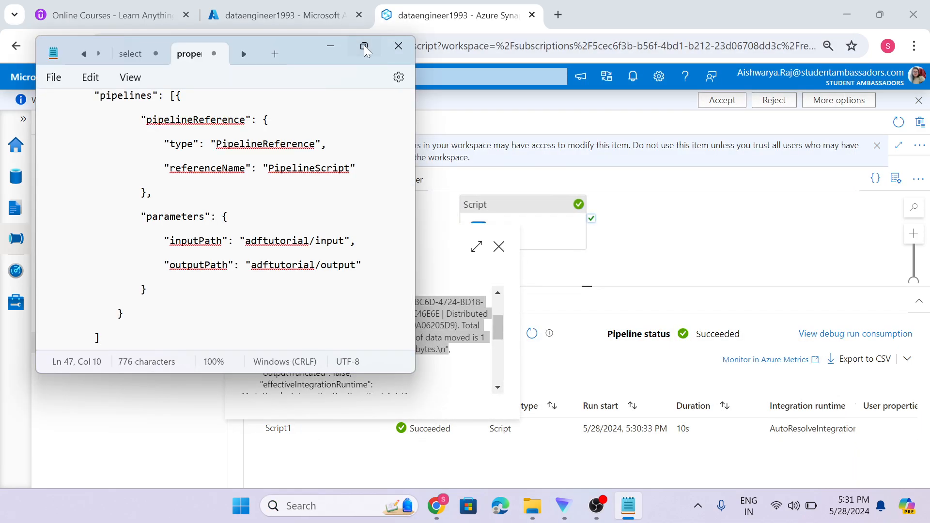
click(365, 47)
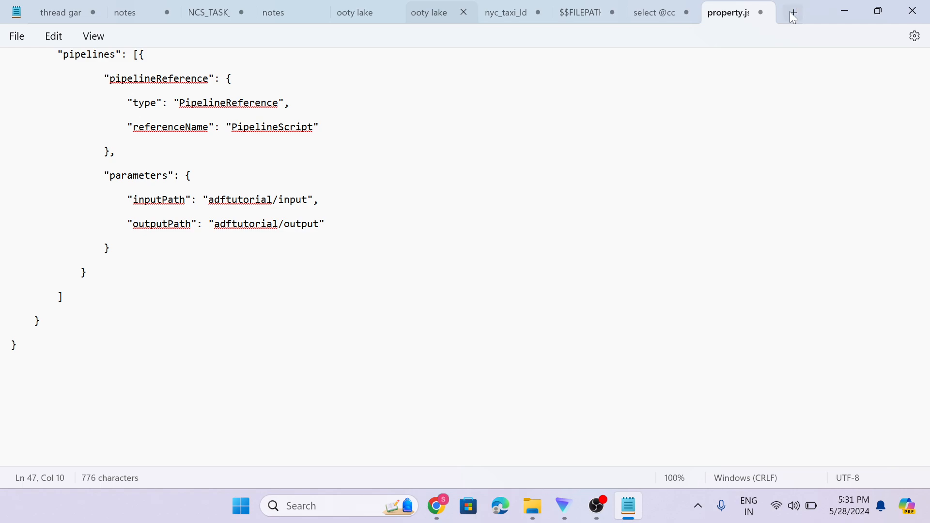
click(794, 15)
key(ctrl+v)
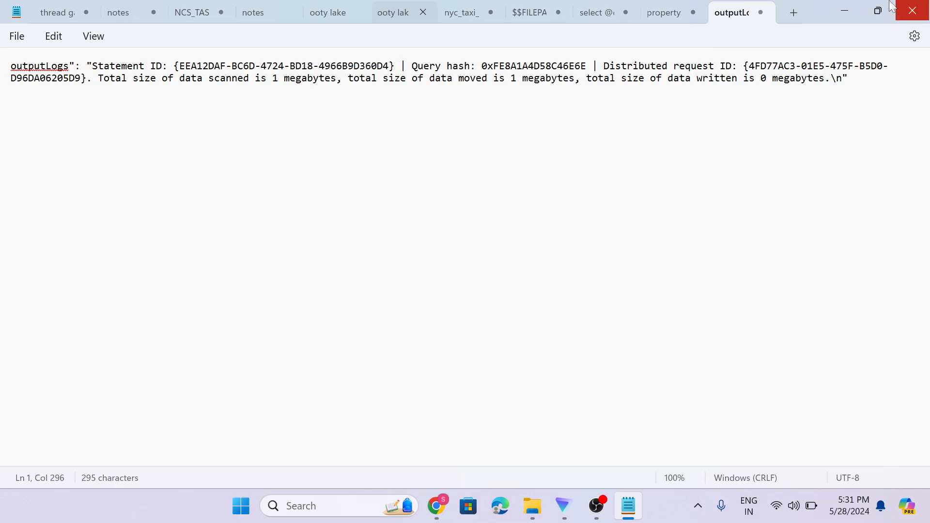
click(845, 10)
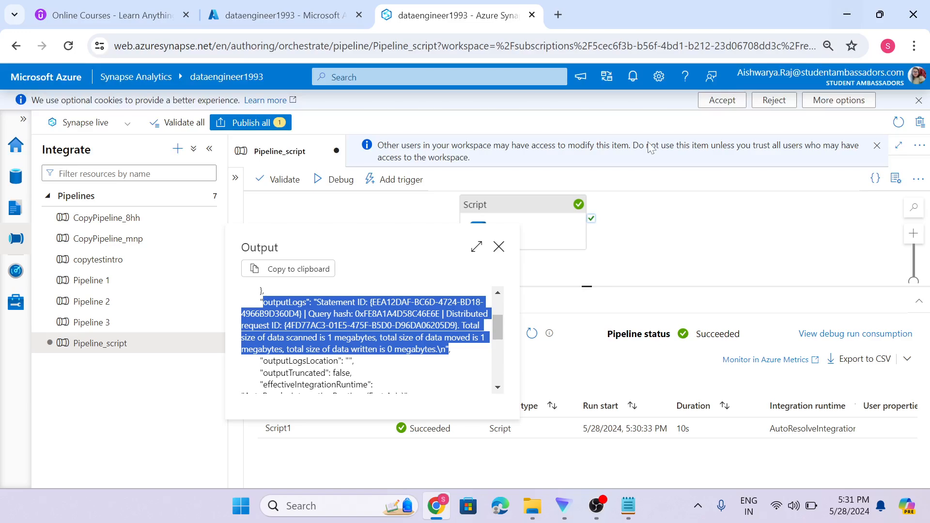
Turn off logging for the Script1 activity.
click(500, 248)
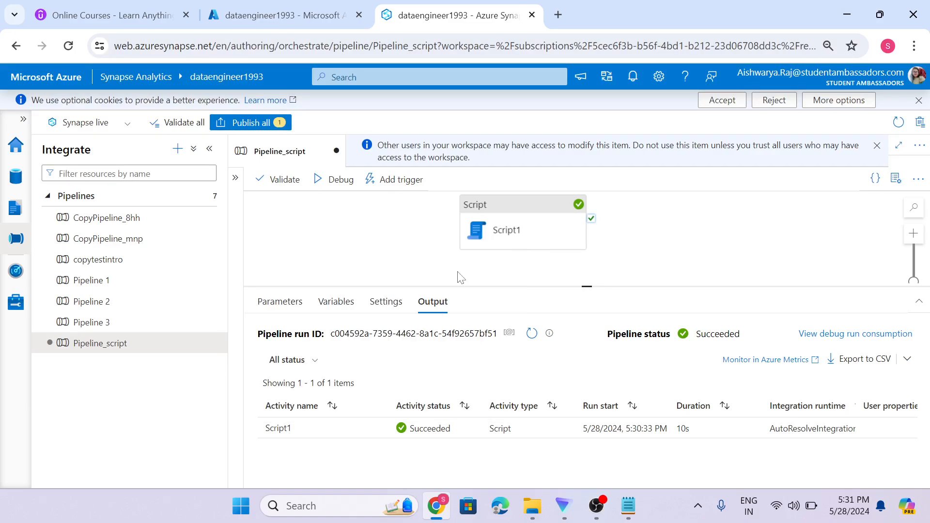
click(493, 233)
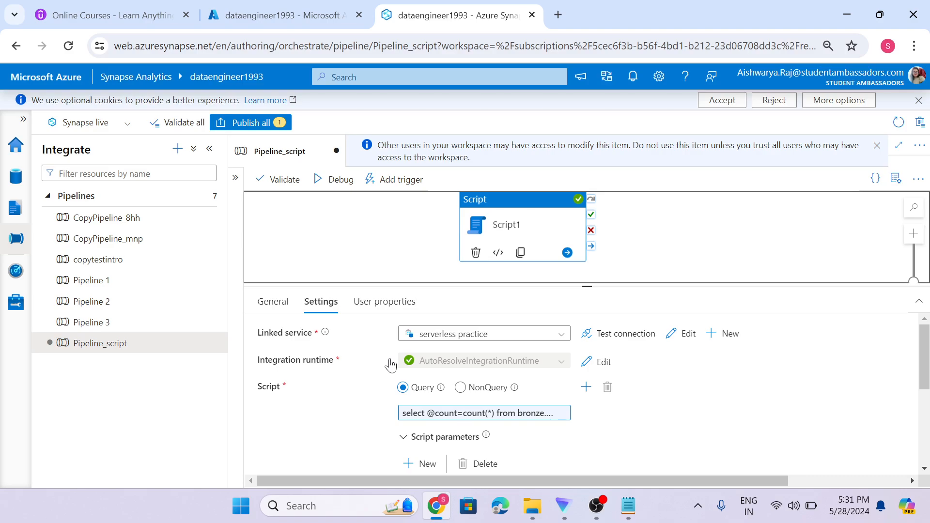
scroll(451, 423, down, 5)
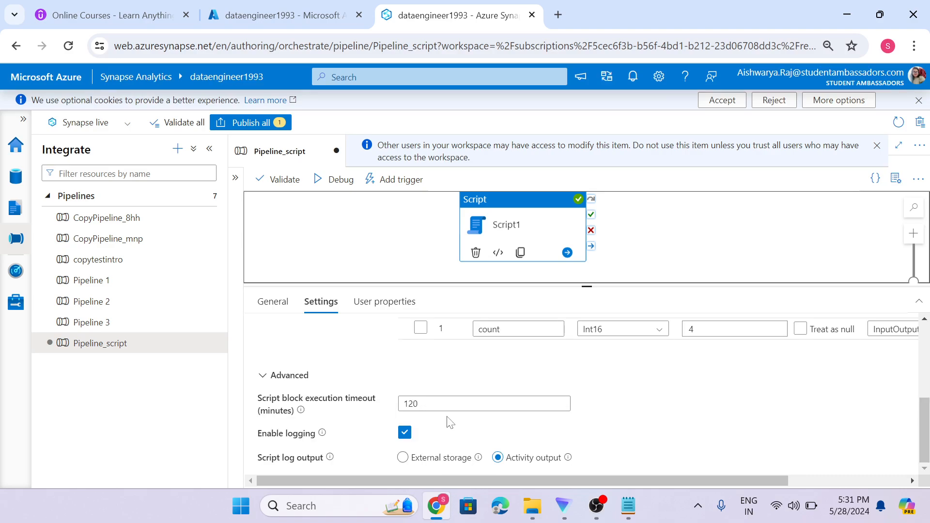
click(405, 439)
Start a debug run of Pipeline_script and rerun it.
click(341, 181)
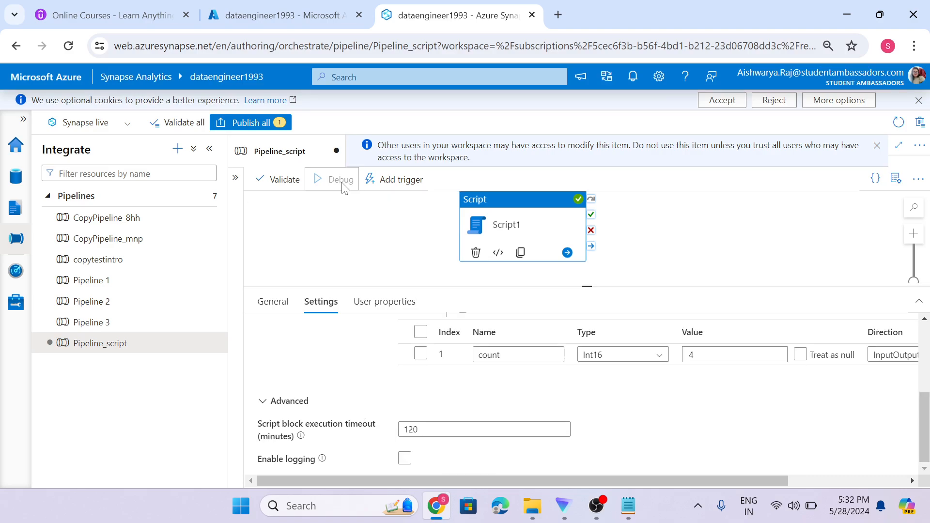
click(394, 256)
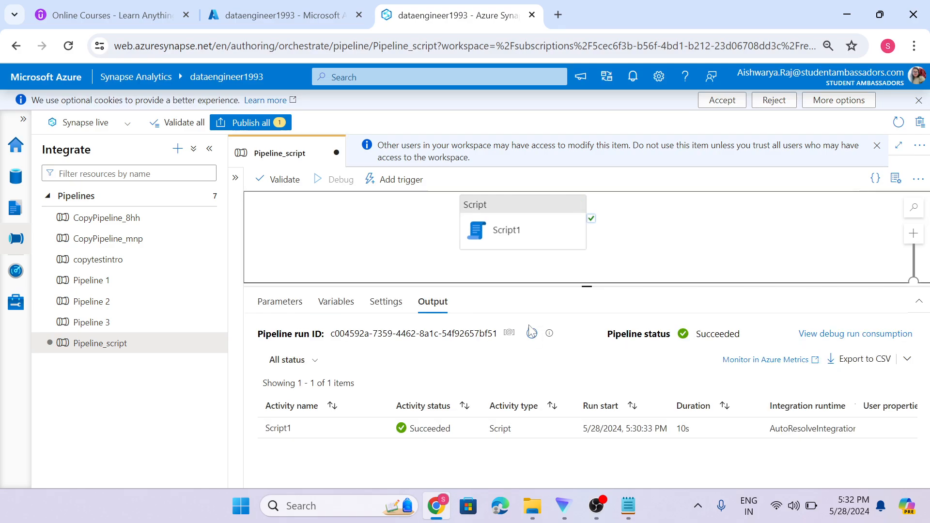
click(530, 328)
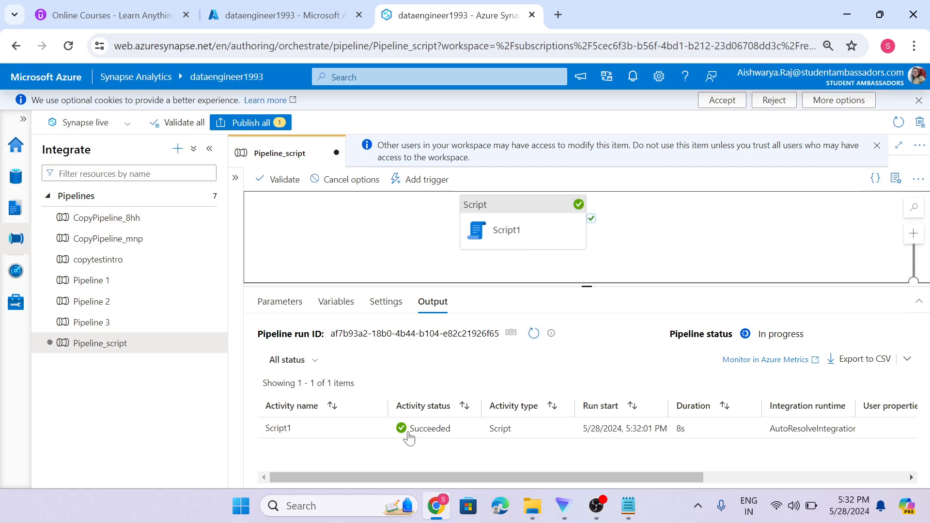
Read Script1's output JSON (count 6, empty output logs) and compare it against the Notepad notes.
click(378, 431)
scroll(390, 364, down, 4)
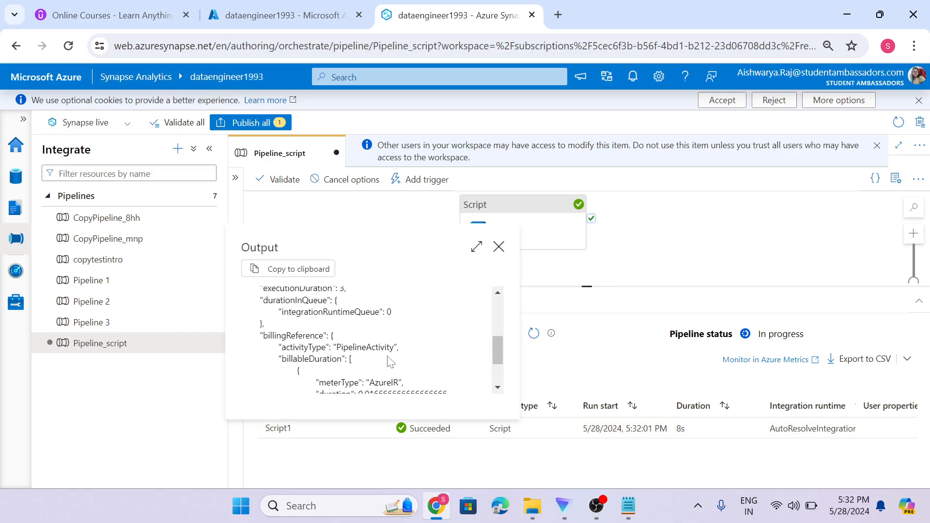
scroll(390, 363, down, 3)
scroll(391, 364, up, 6)
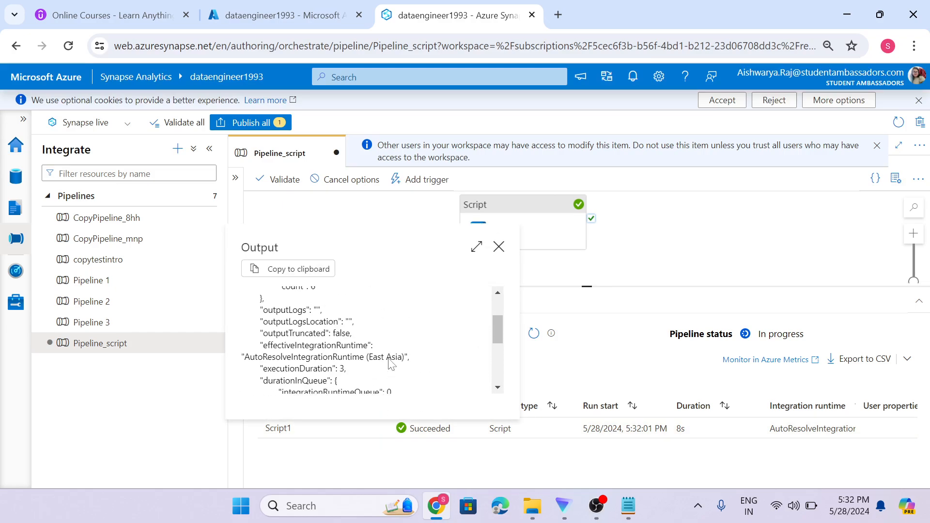
scroll(390, 363, up, 2)
scroll(390, 364, down, 3)
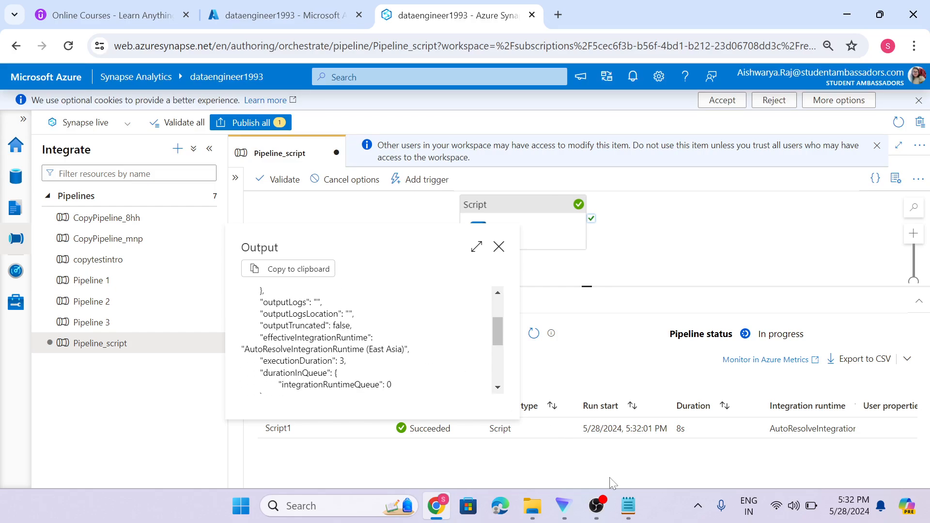
click(631, 509)
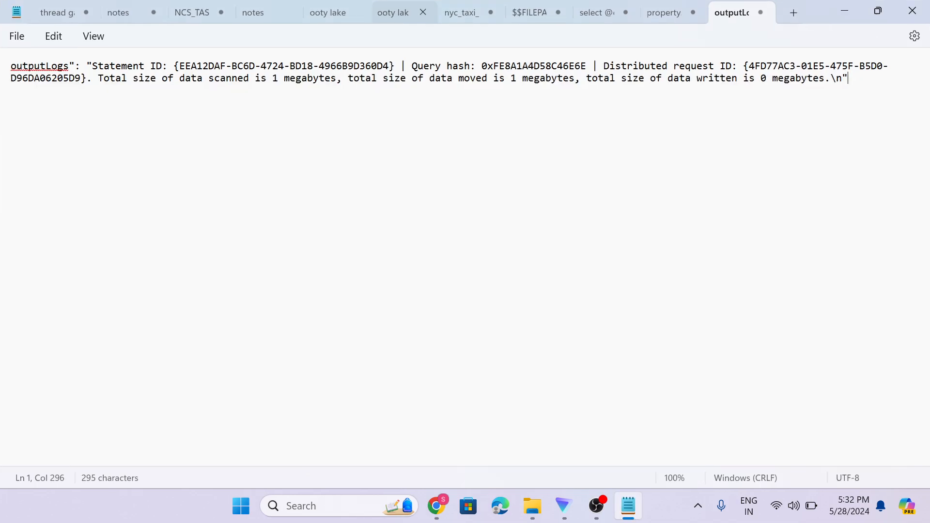
click(436, 507)
click(499, 247)
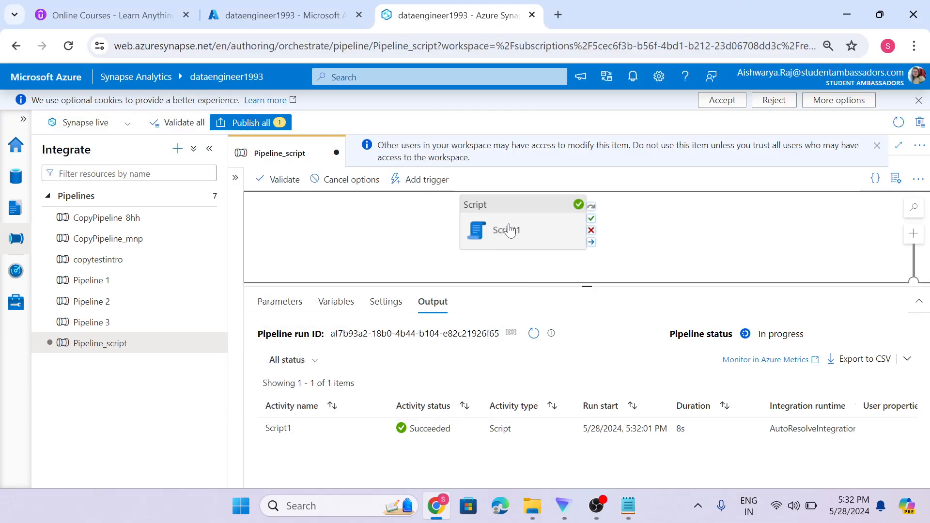
Enable script logging on Script1, sending the logs to the activity output.
click(503, 230)
scroll(378, 424, down, 2)
scroll(375, 426, down, 2)
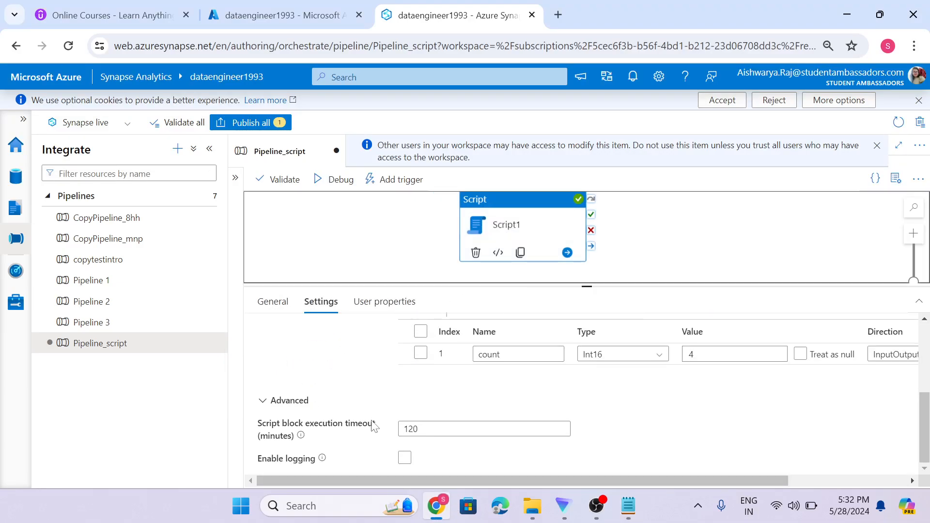
click(405, 458)
scroll(383, 455, down, 2)
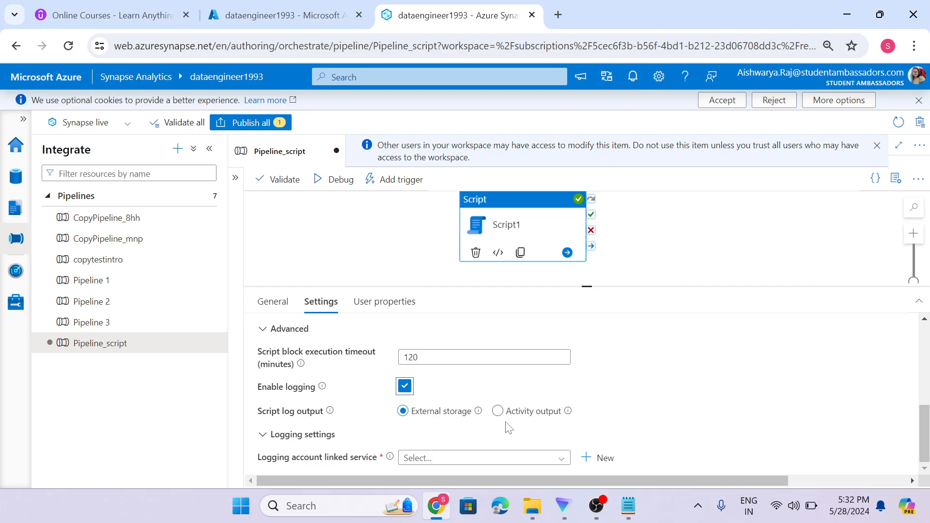
click(498, 412)
Mark Script1's output and input as secure, then start a new debug run.
click(279, 312)
scroll(322, 409, down, 2)
click(403, 448)
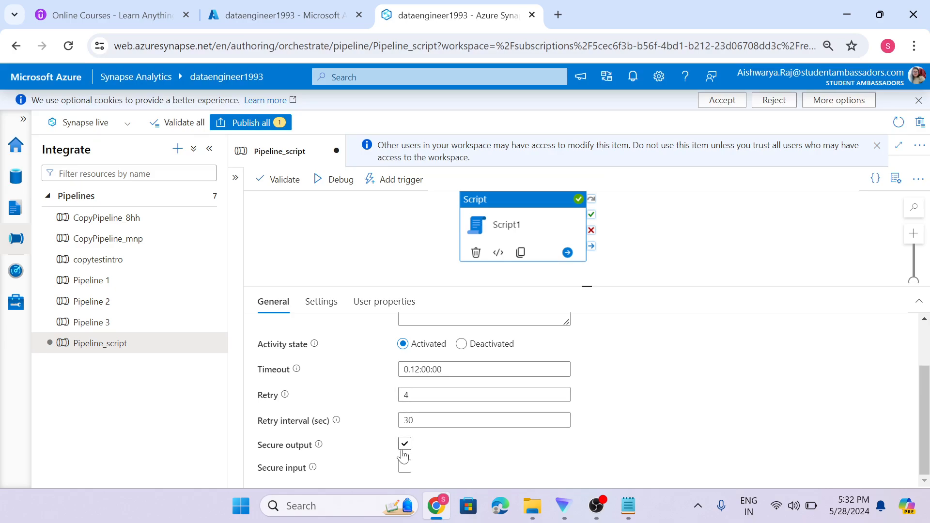
click(405, 467)
scroll(688, 400, up, 2)
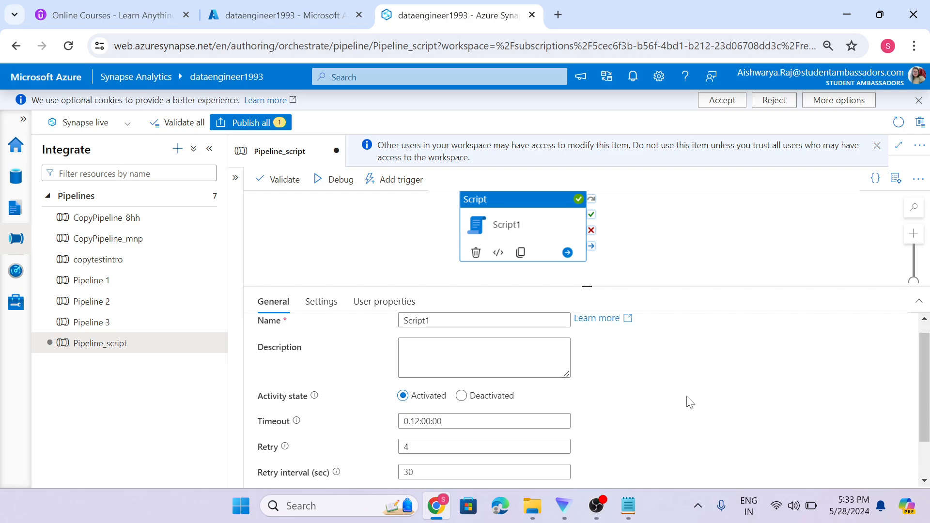
scroll(687, 405, down, 2)
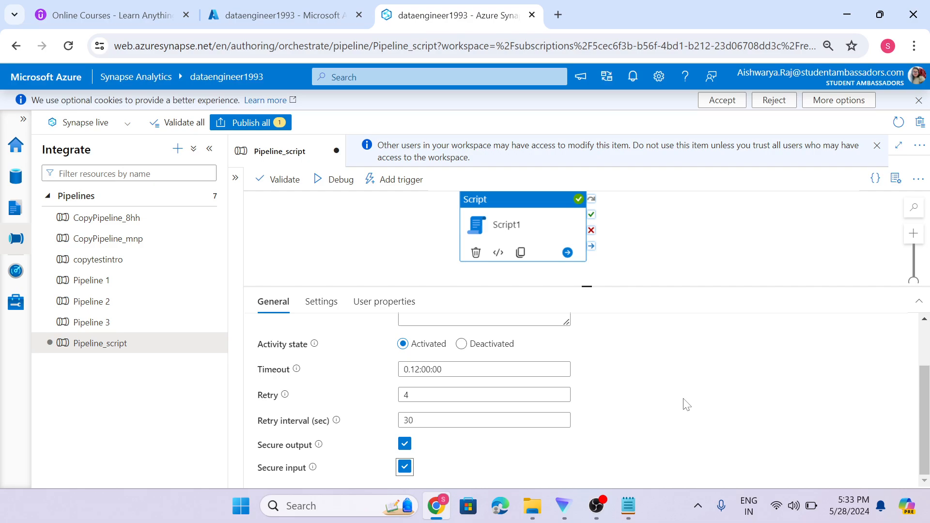
click(351, 232)
click(340, 189)
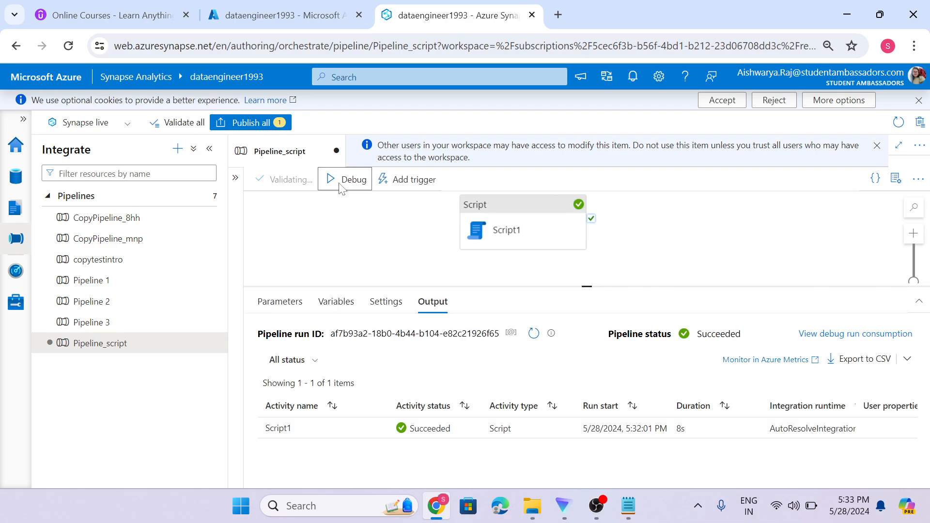
Refresh until the run finishes and confirm Script1's output is masked as SecureOutput.
click(534, 335)
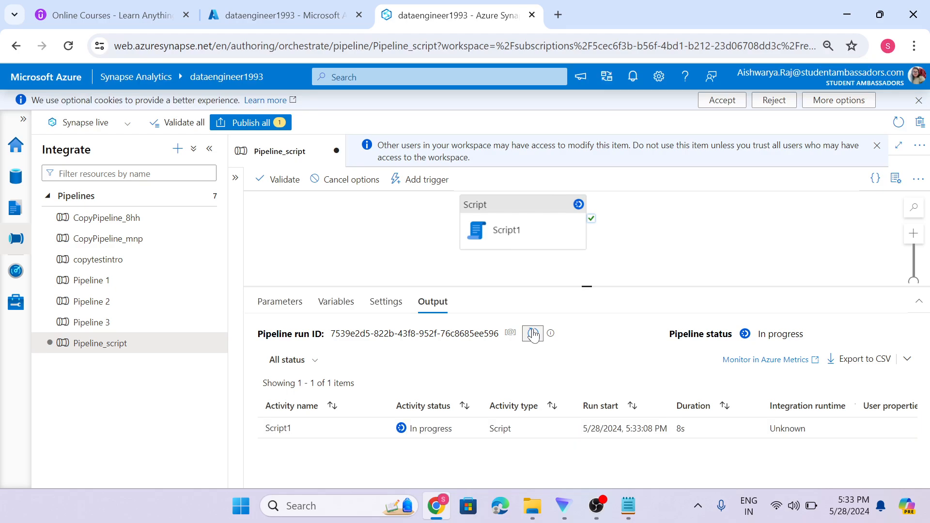
click(533, 334)
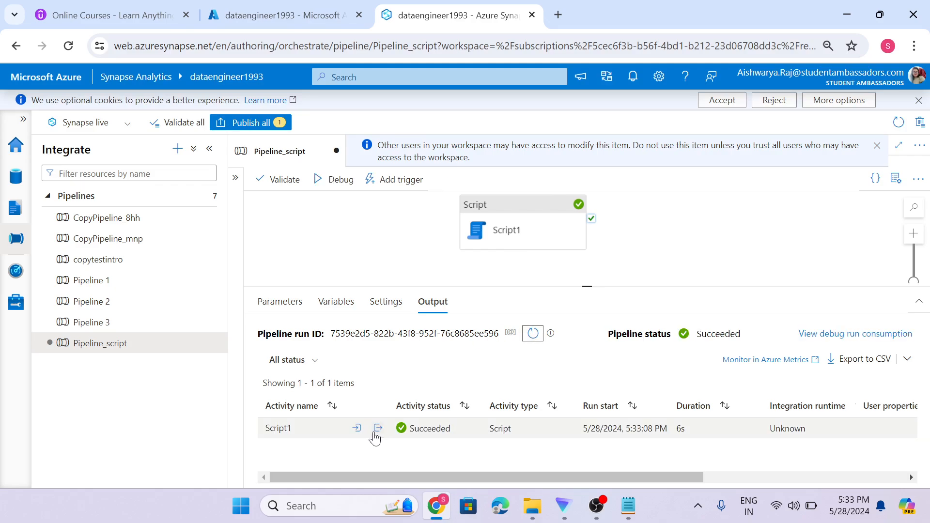
click(378, 430)
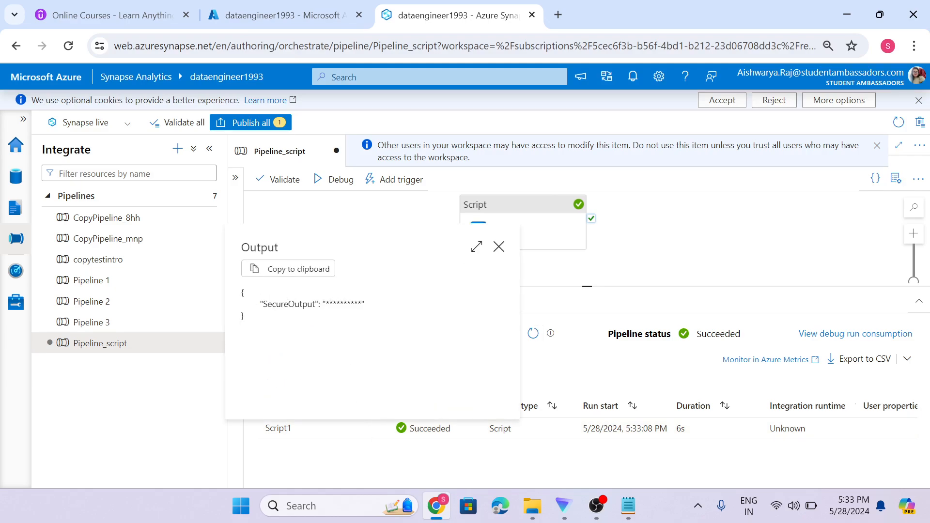
drag(325, 304, 364, 314)
click(502, 246)
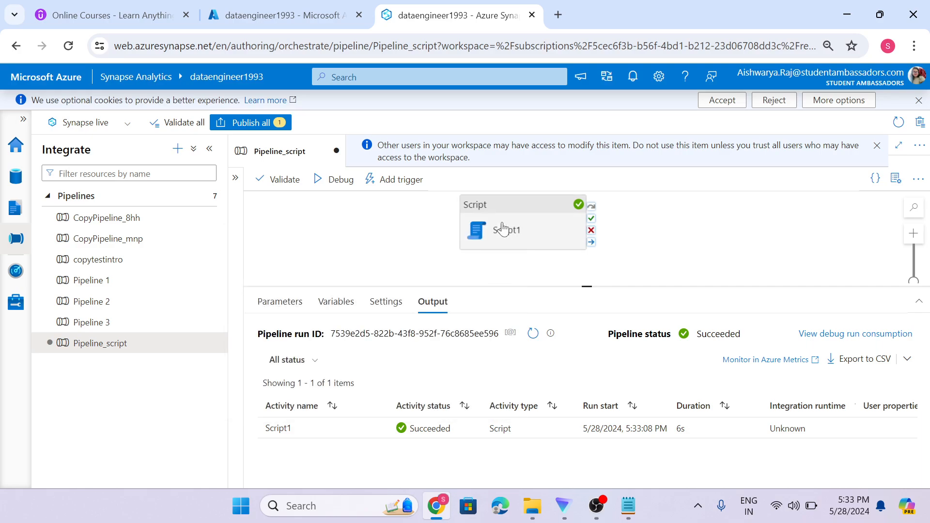
Turn off secure output on Script1 while keeping secure input on.
click(504, 228)
scroll(349, 368, down, 1)
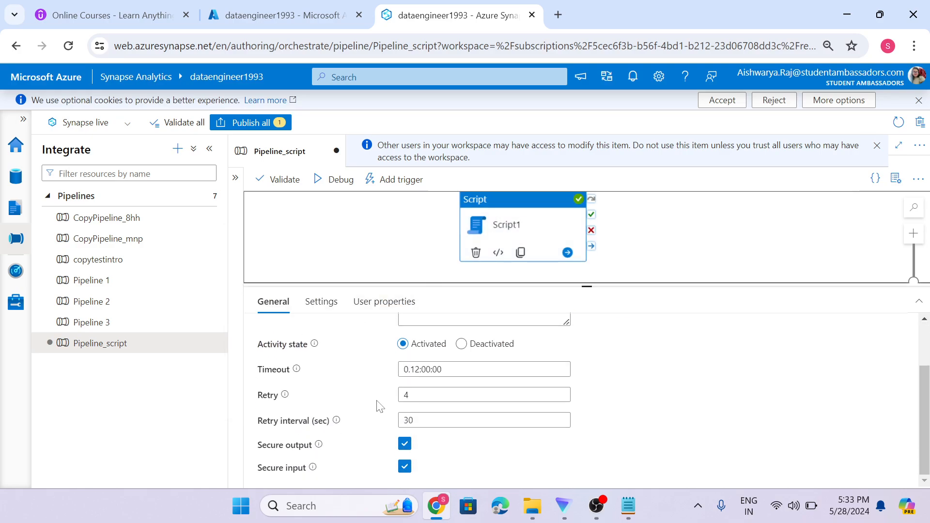
click(405, 468)
click(405, 444)
click(405, 468)
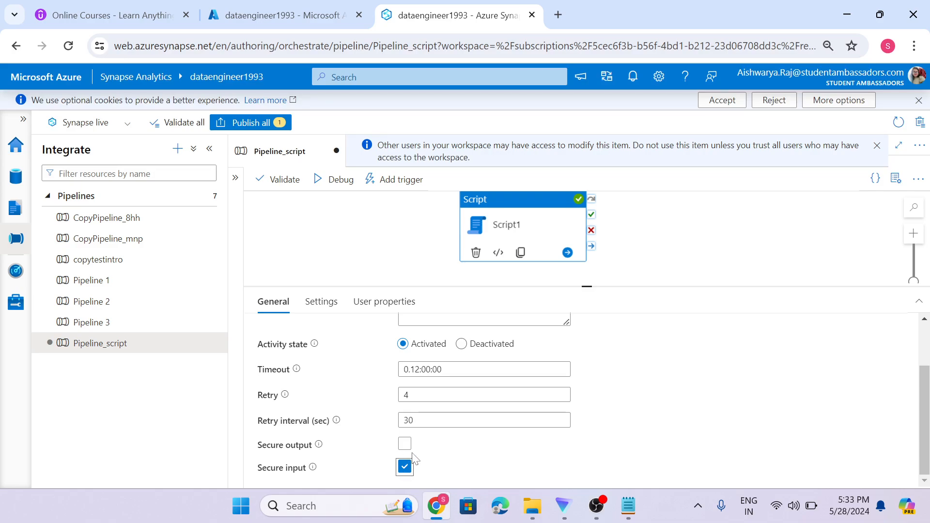
Debug again, refresh until Script1 succeeds, and open its unmasked output JSON showing count 6.
scroll(353, 436, up, 2)
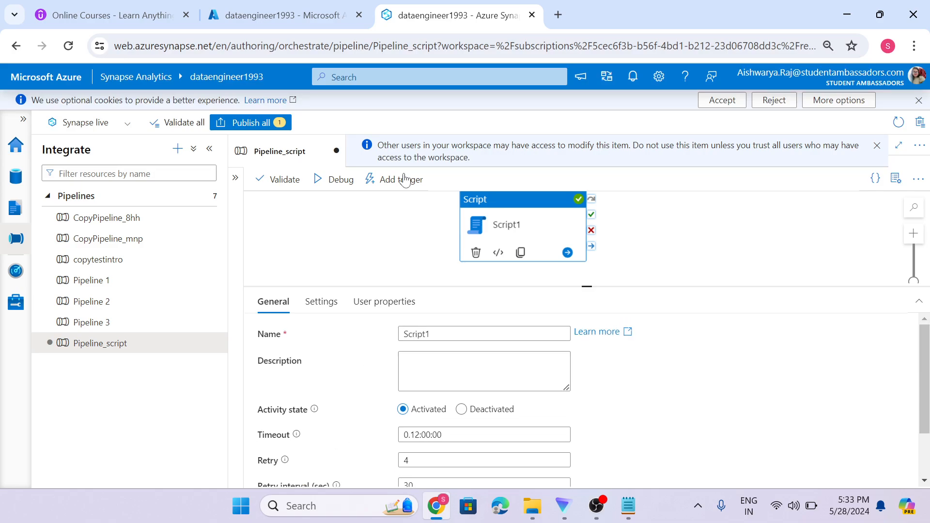
click(338, 182)
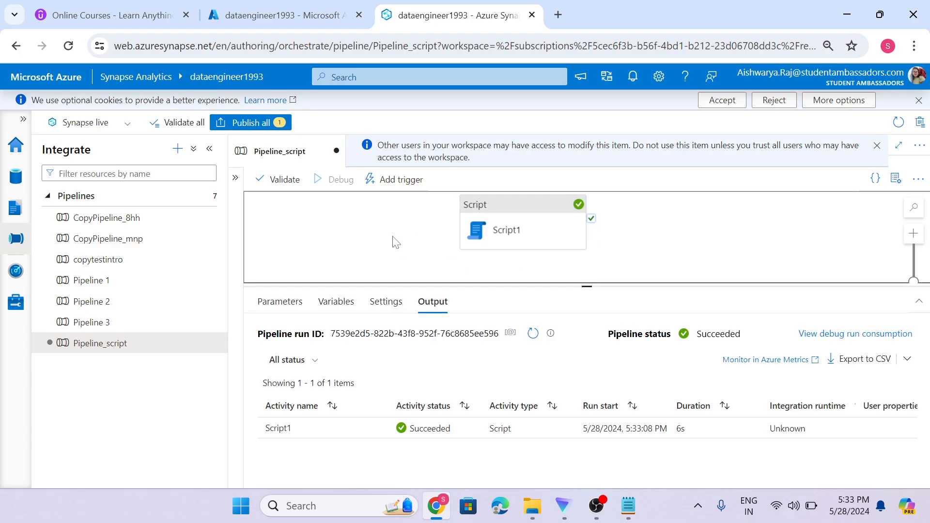
click(532, 335)
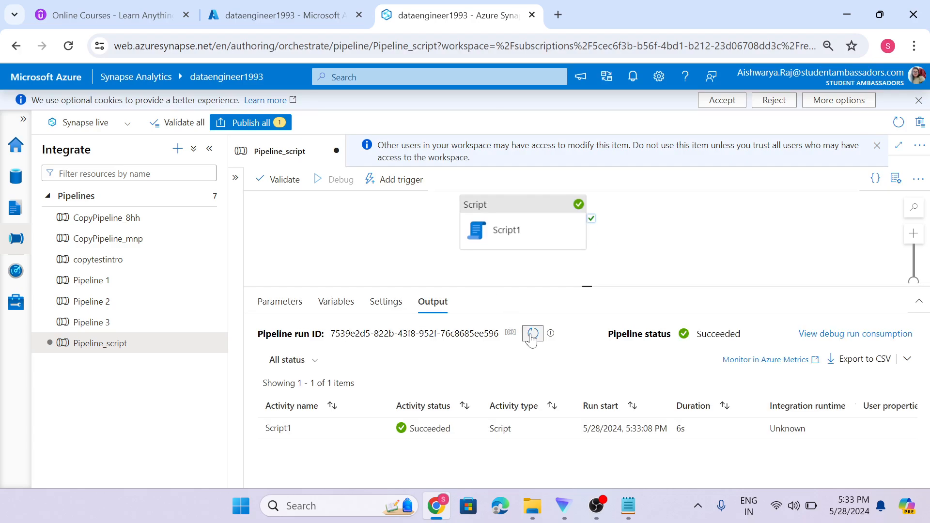
click(532, 338)
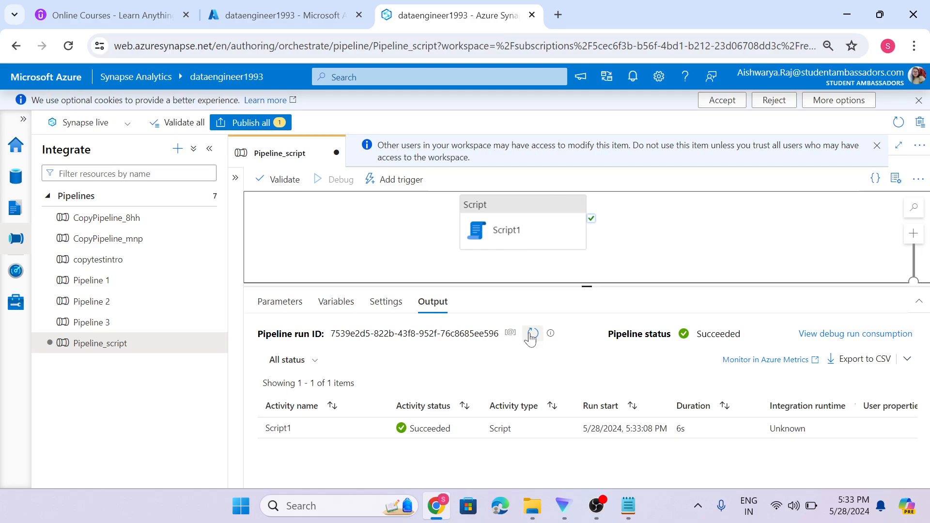
click(533, 333)
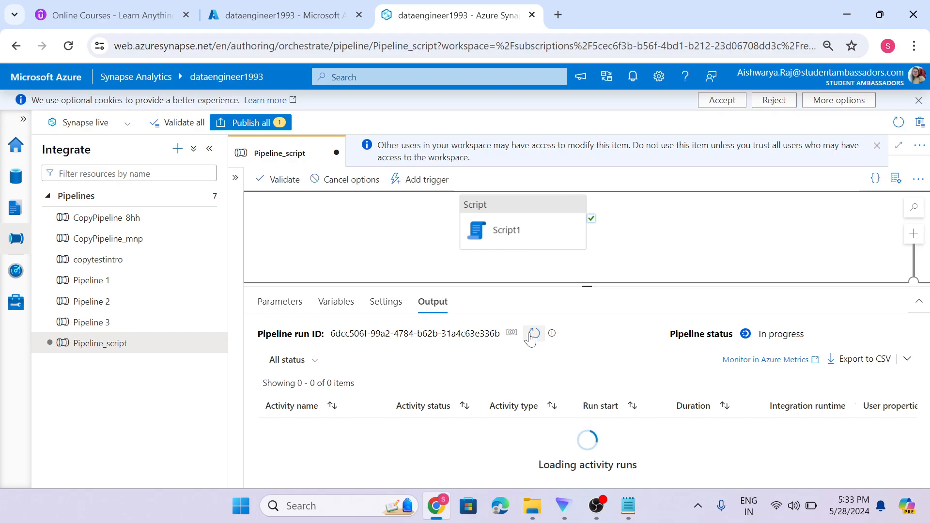
click(533, 334)
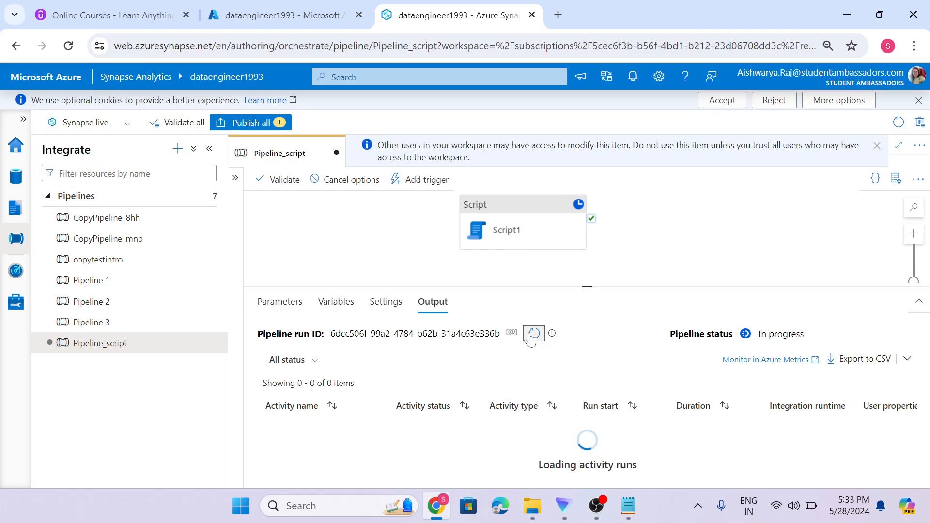
click(533, 333)
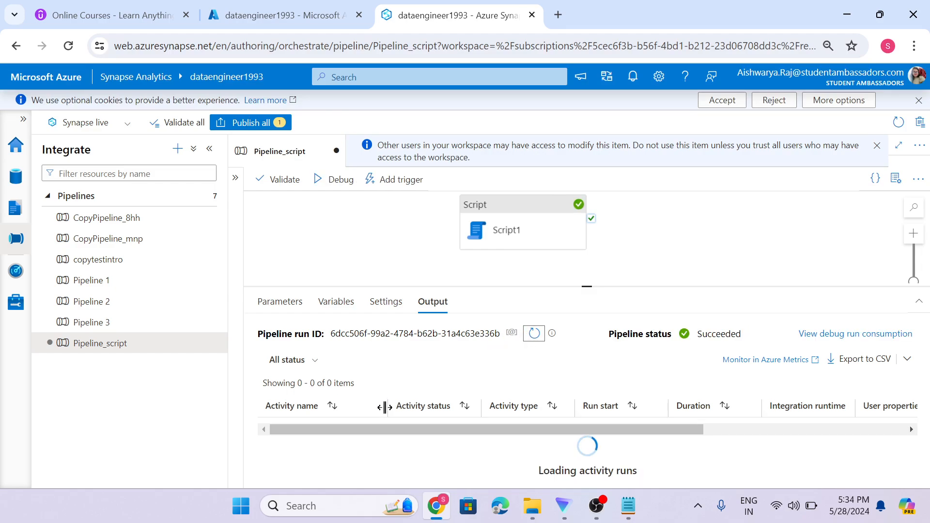
click(378, 429)
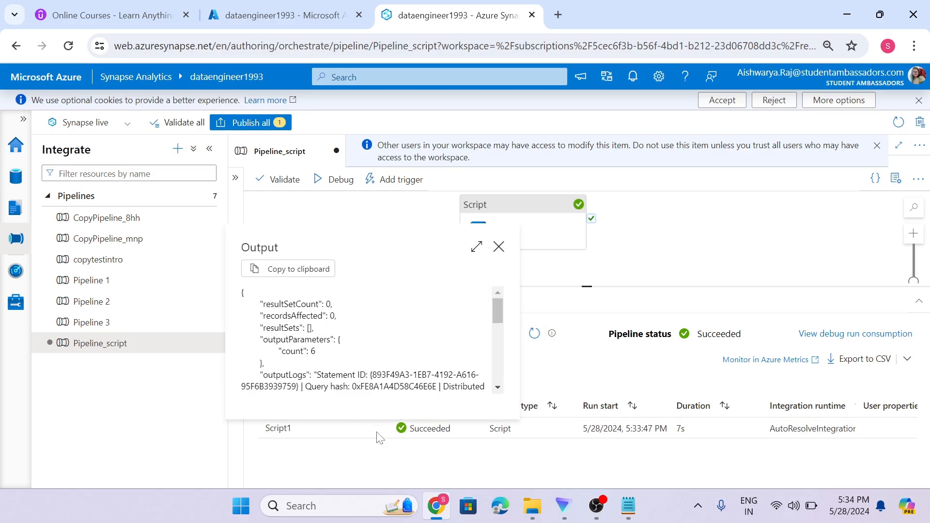
Review the output JSON, then return to the pipeline's debug run output.
scroll(402, 364, down, 3)
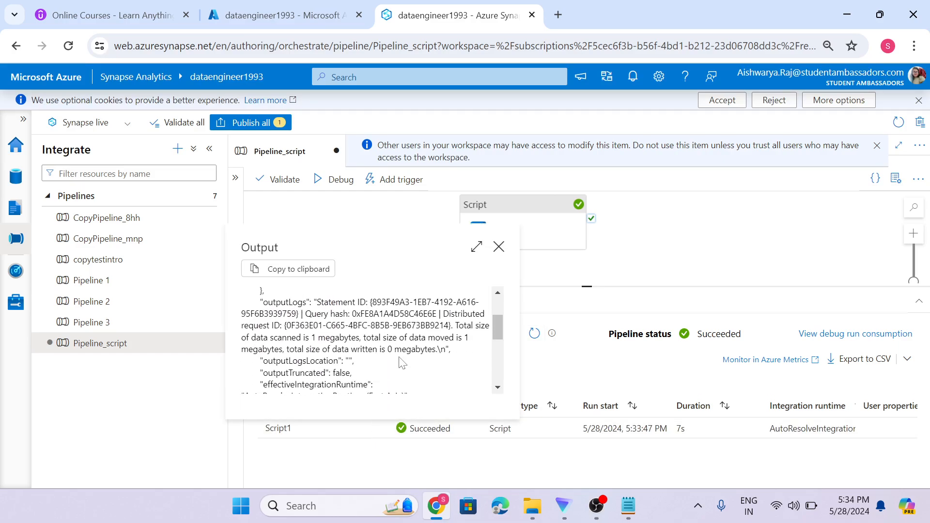
scroll(401, 361, up, 3)
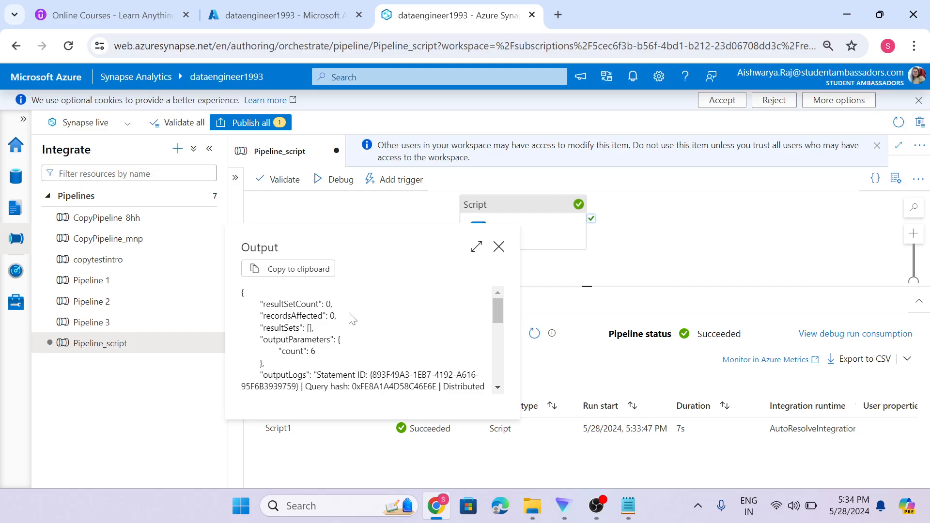
click(499, 247)
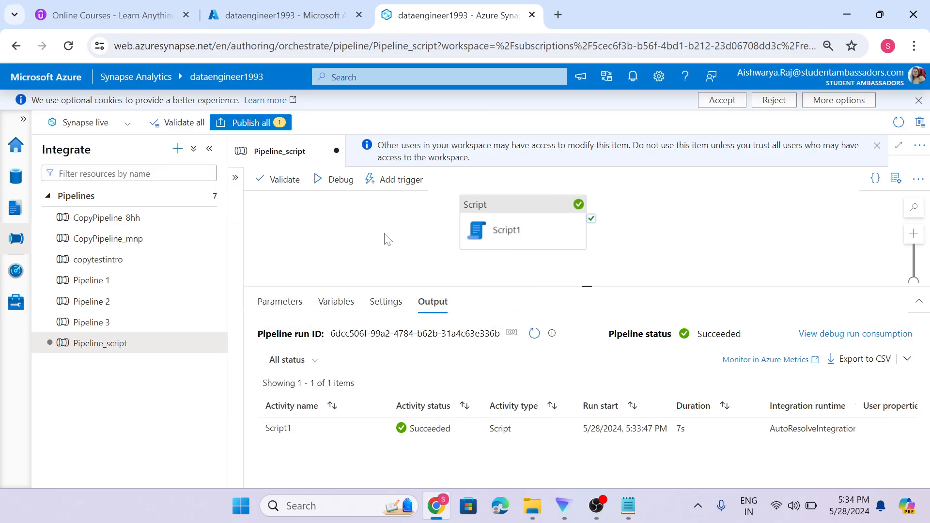
click(522, 216)
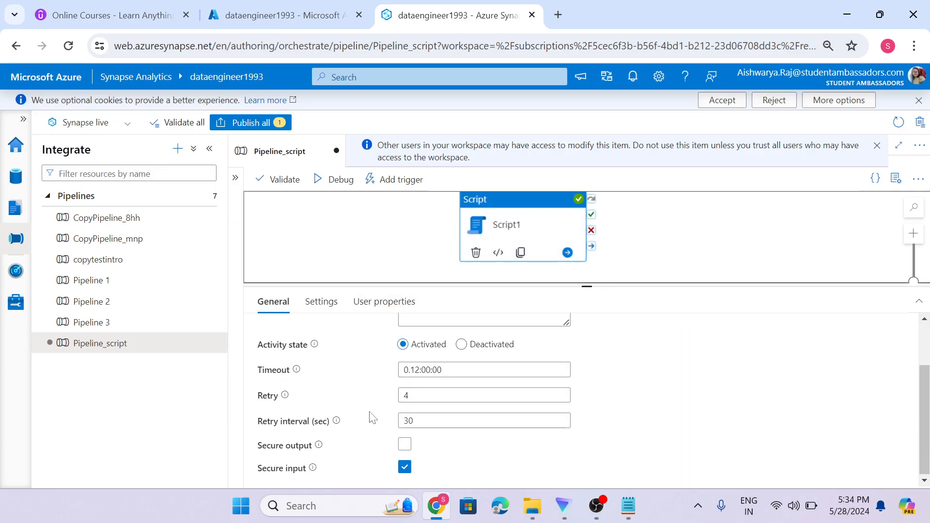
scroll(384, 399, down, 2)
scroll(378, 388, up, 2)
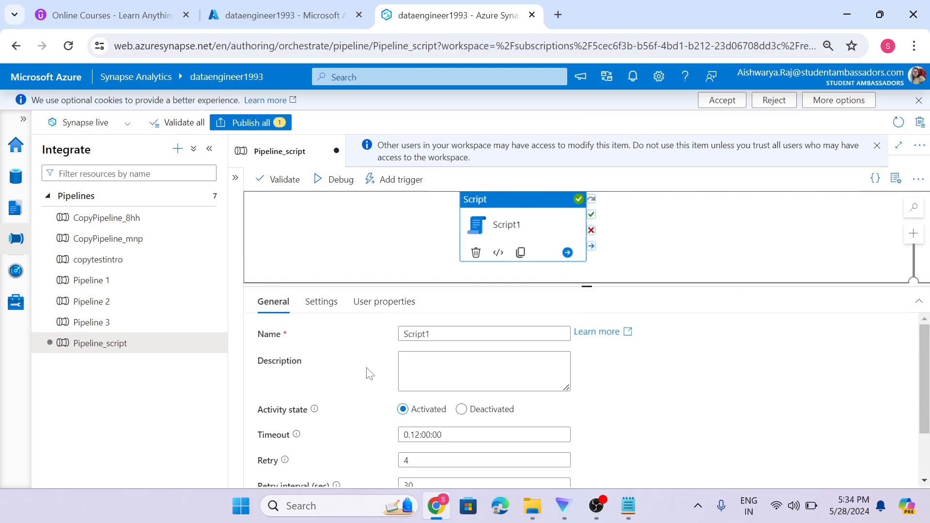
click(424, 264)
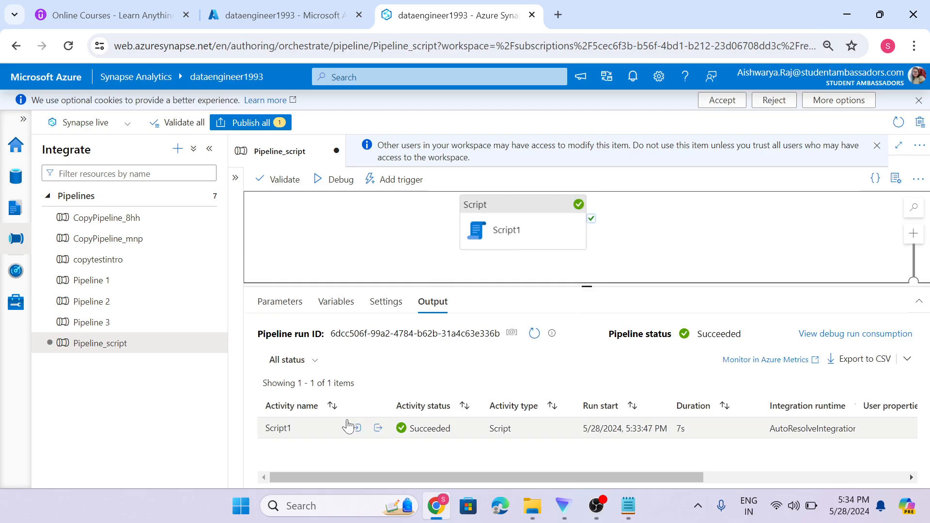
Copy Script1's output JSON and paste it on a new line in the Notepad outputLogs note.
click(377, 430)
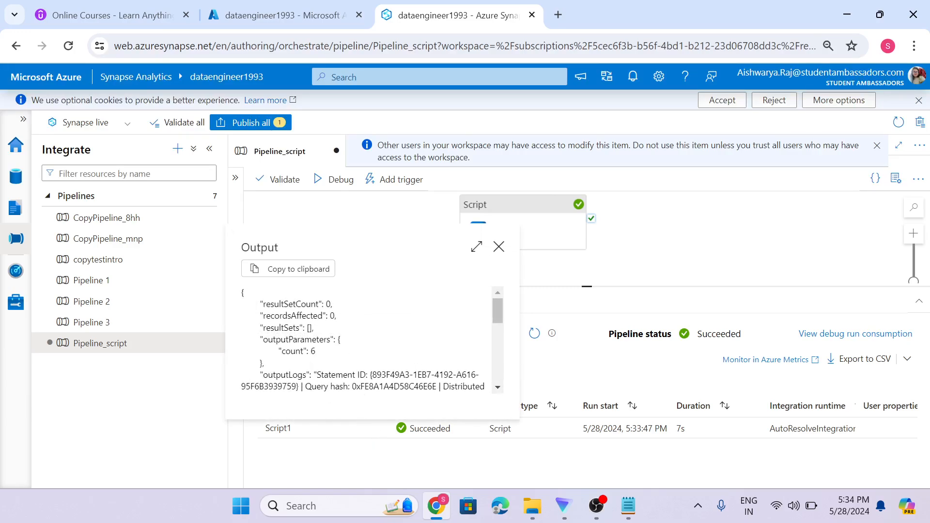
click(291, 276)
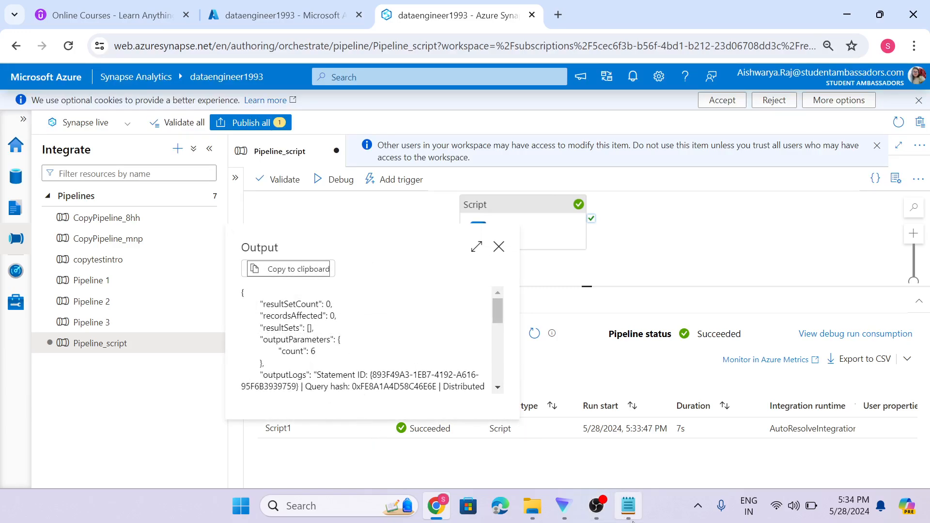
click(628, 506)
key(Return)
key(Return)
key(Return)
key(ctrl+v)
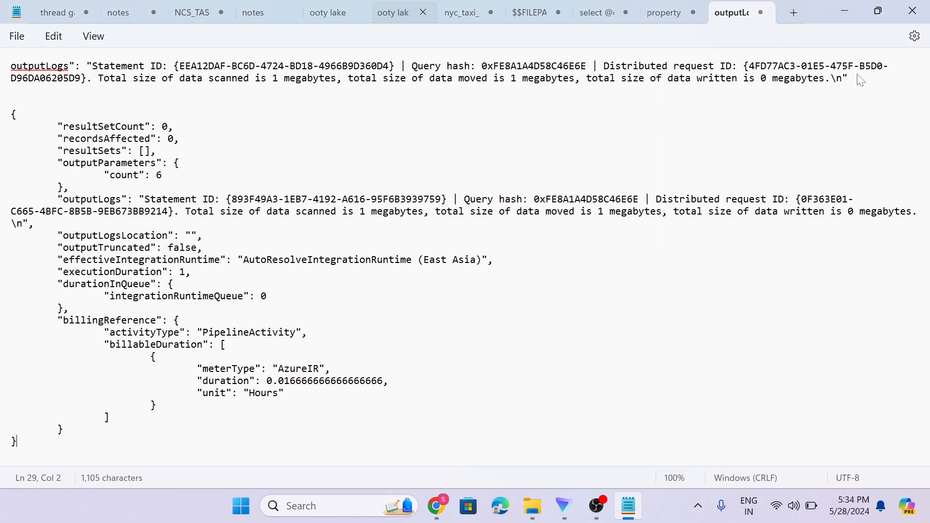
click(443, 505)
click(499, 248)
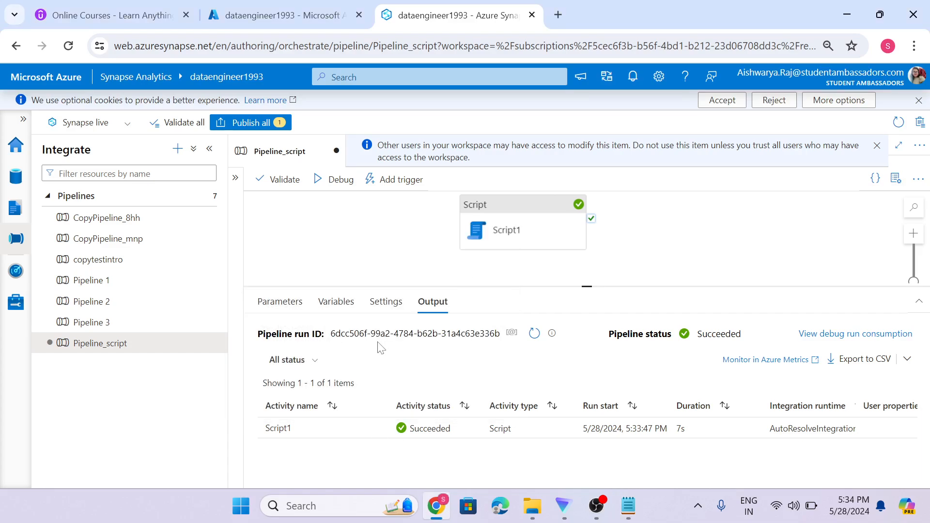
Turn off secure input on Script1.
click(481, 226)
scroll(363, 340, down, 3)
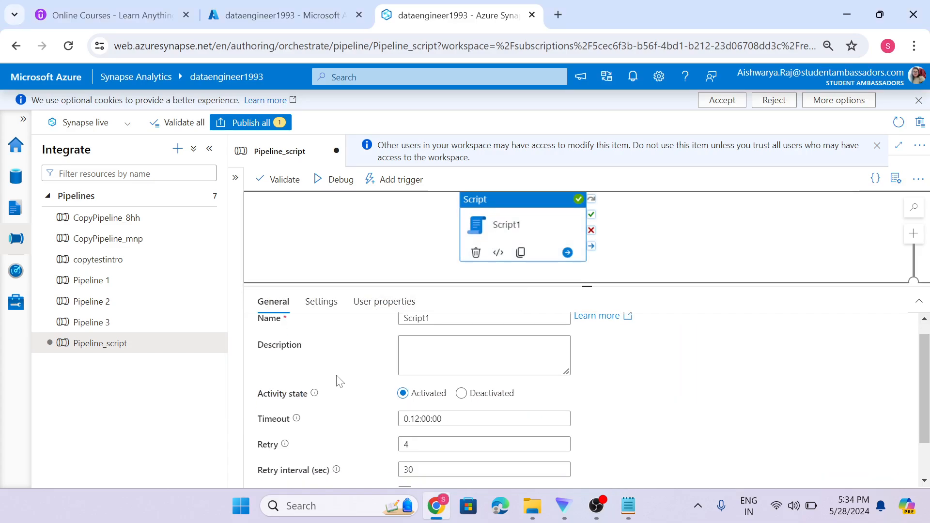
scroll(361, 446, up, 3)
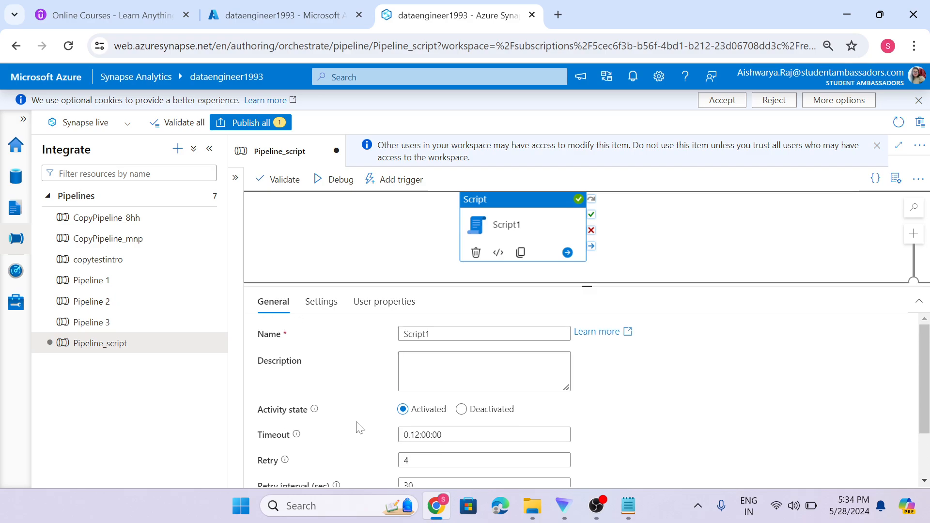
scroll(397, 426, down, 3)
click(405, 469)
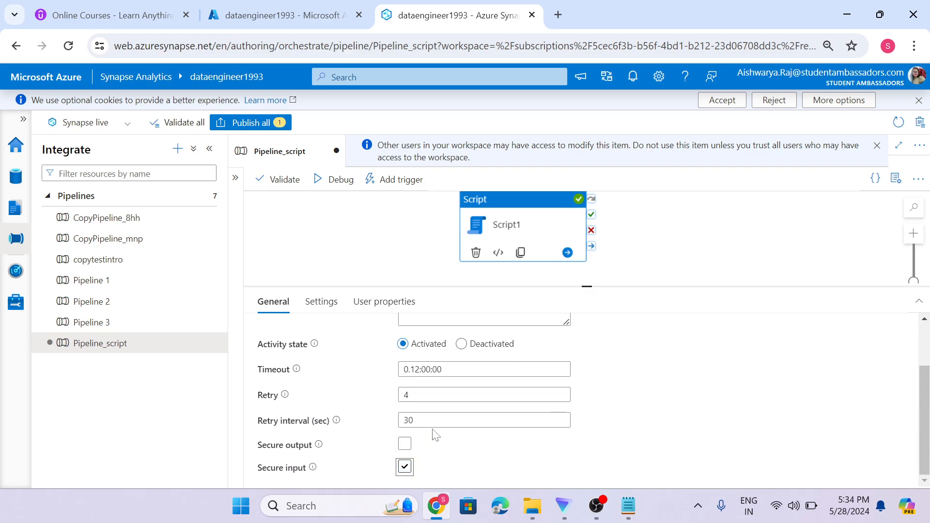
Start a new debug run and refresh the output until it appears.
click(335, 179)
click(405, 250)
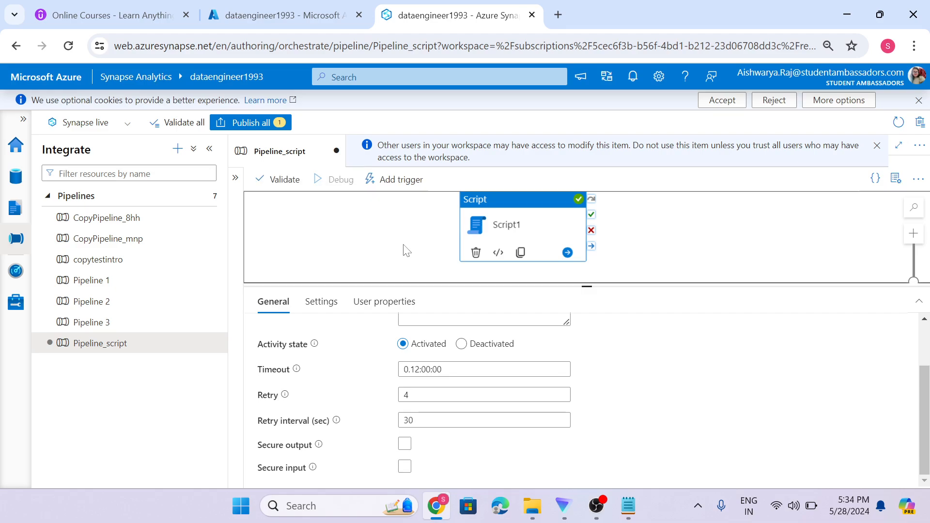
click(533, 335)
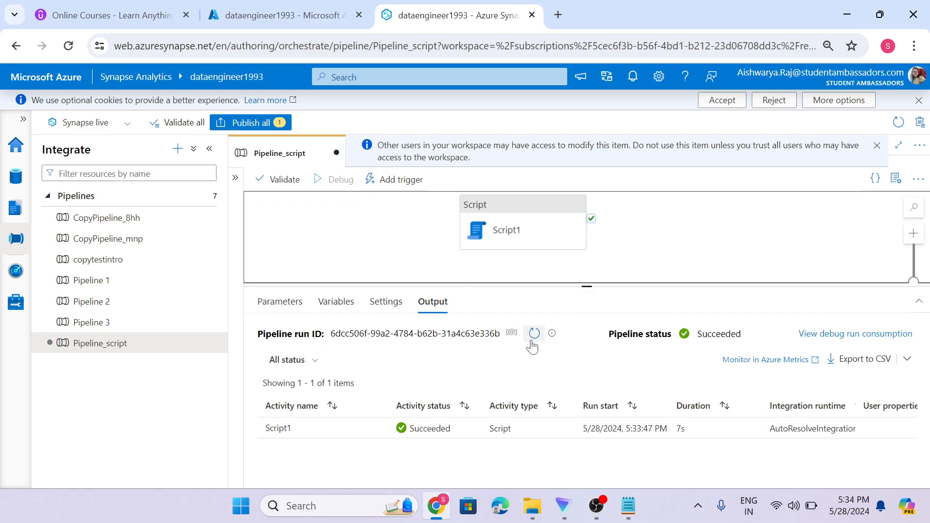
click(535, 335)
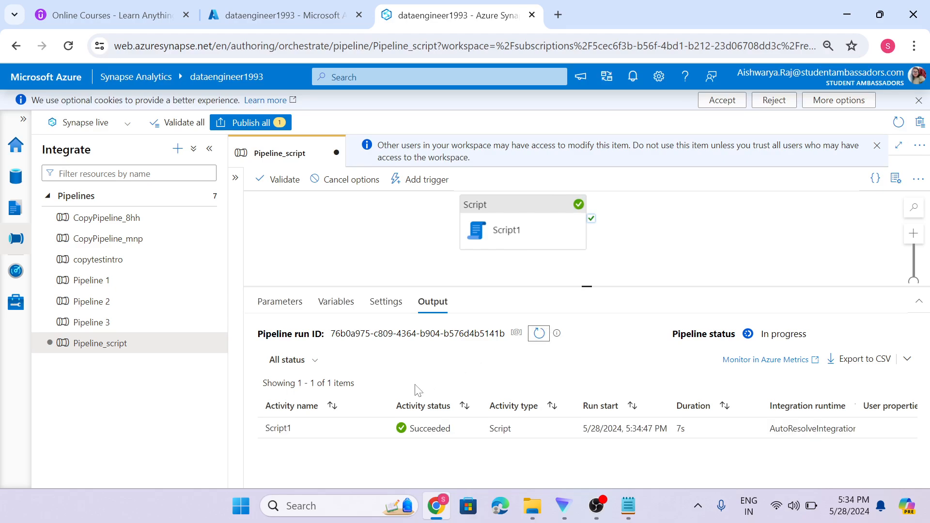
Copy the new run's Script1 output JSON (count 6) to the clipboard.
click(378, 429)
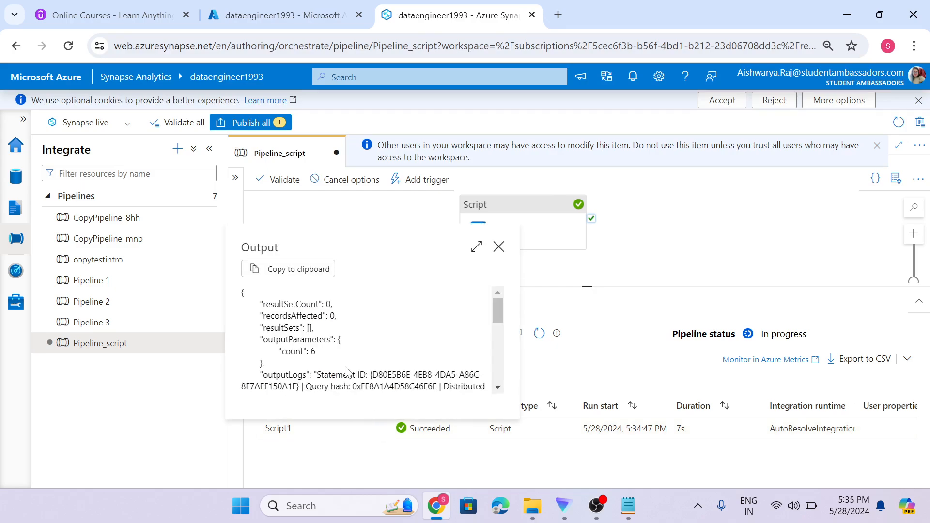
scroll(365, 361, down, 2)
scroll(388, 361, down, 2)
scroll(438, 313, up, 5)
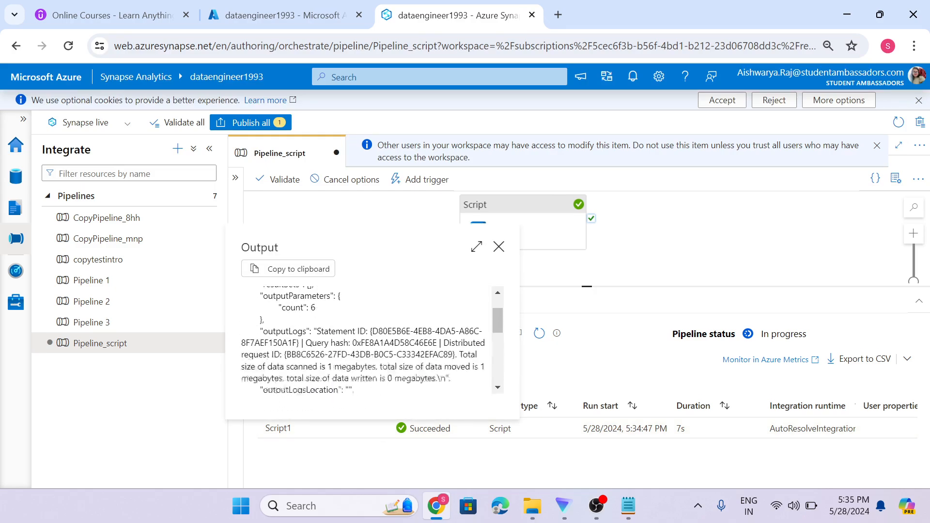
click(312, 270)
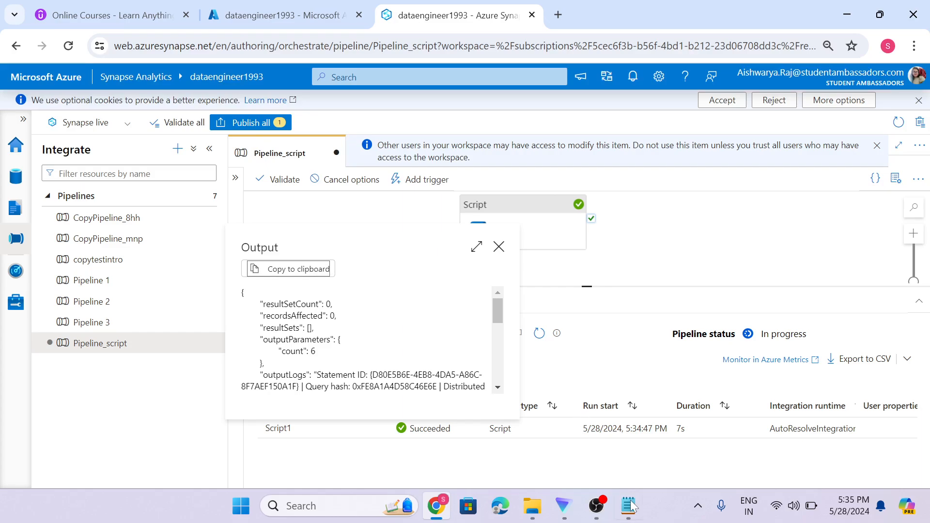
click(629, 506)
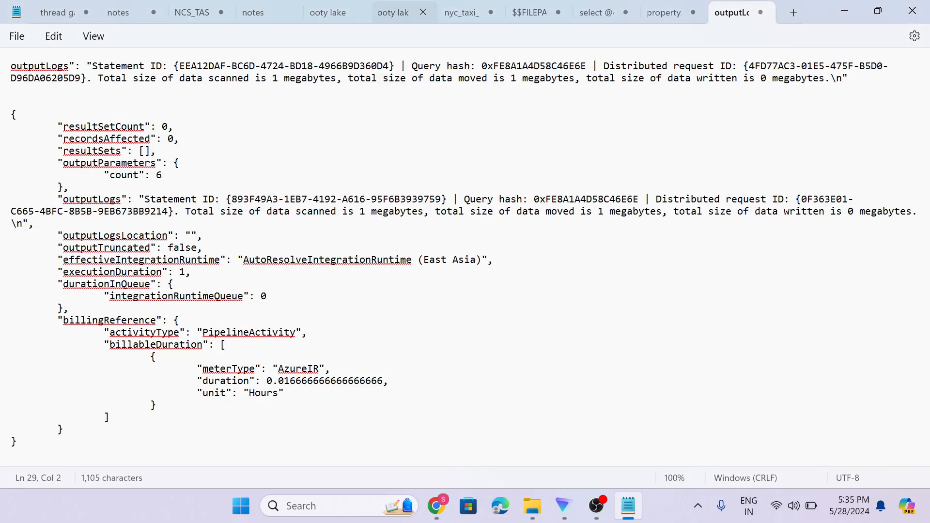
Paste the second run's output JSON below the first in the outputLogs note.
key(Return)
key(Return)
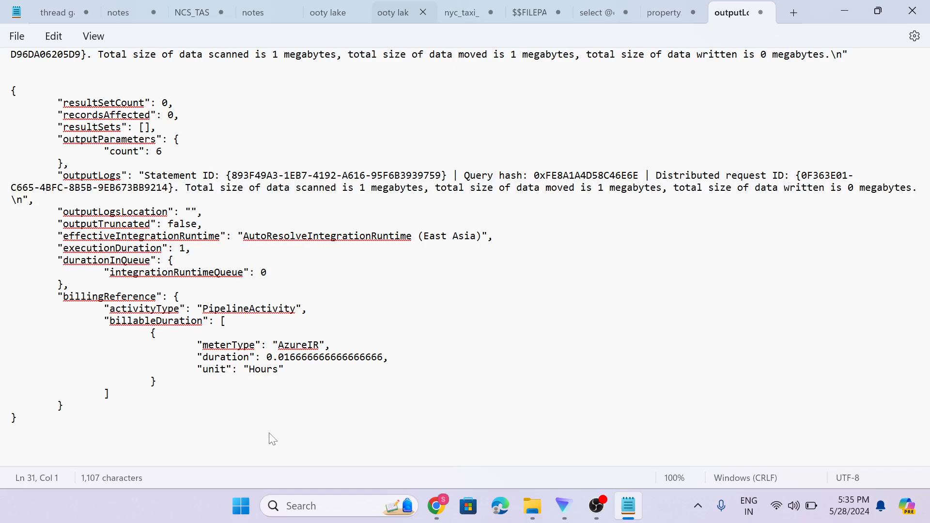
key(ctrl+v)
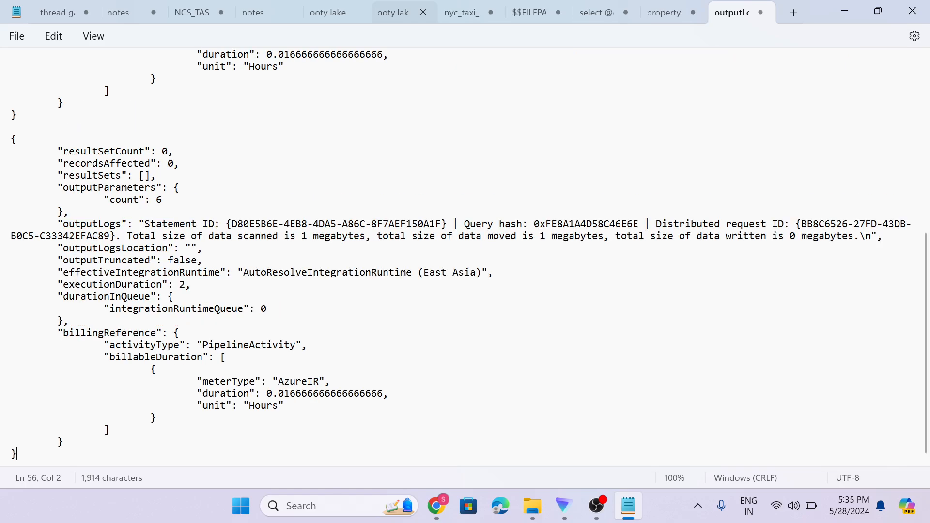
scroll(190, 398, up, 2)
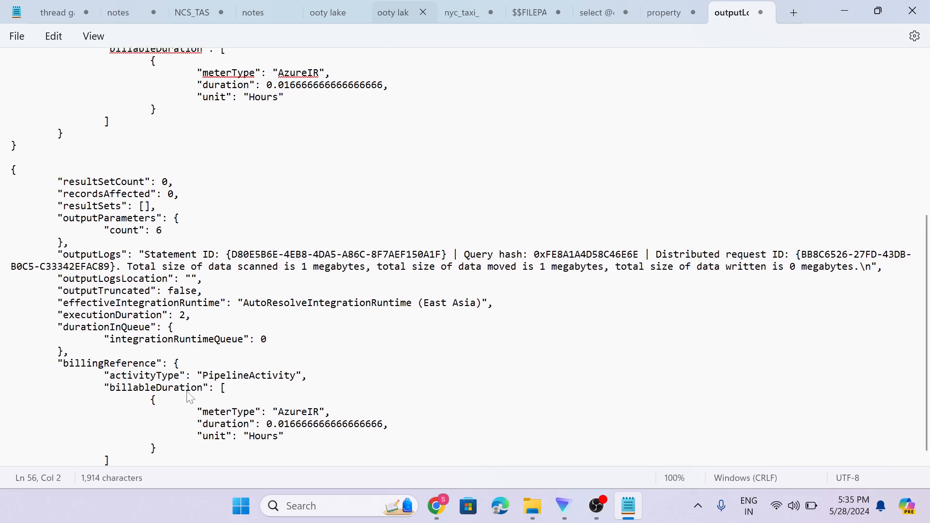
scroll(189, 398, down, 2)
scroll(190, 398, up, 1)
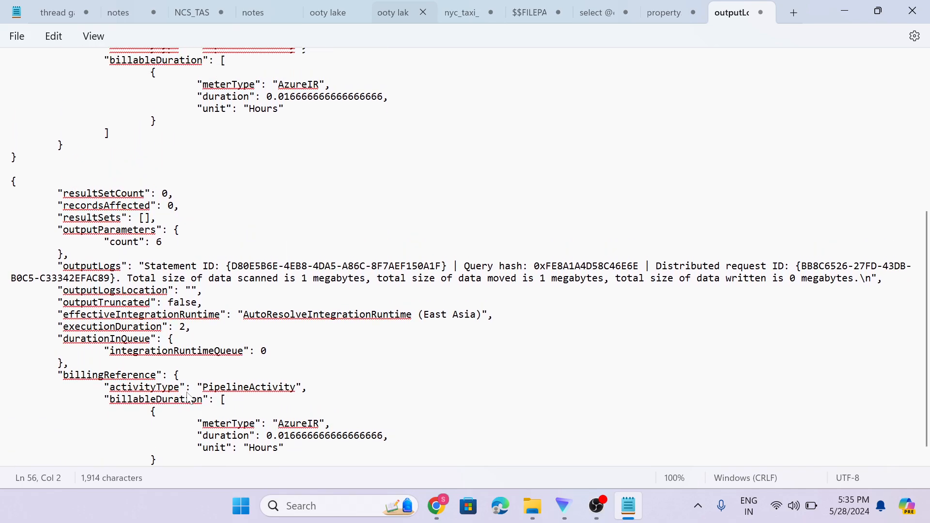
scroll(189, 399, up, 1)
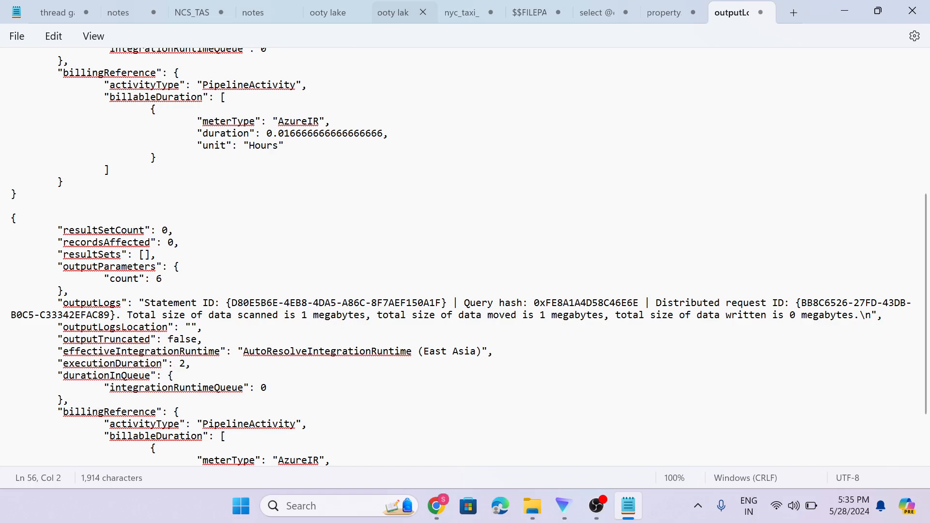
Compare both JSON blocks, then close the outputLogs note without saving.
scroll(34, 245, up, 5)
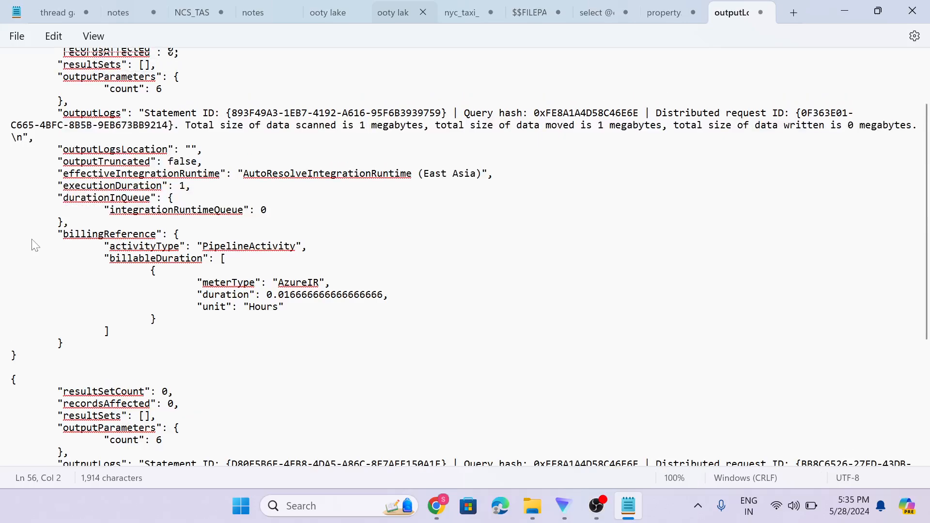
scroll(34, 245, up, 2)
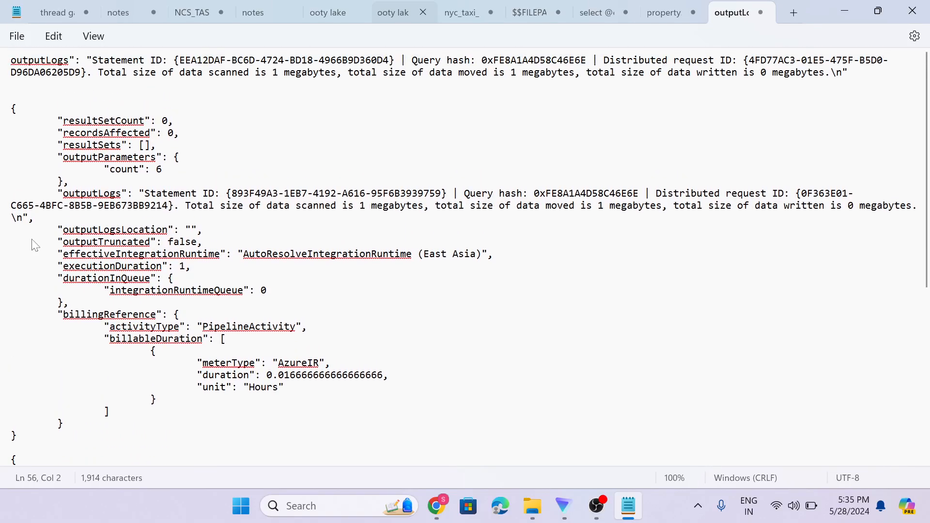
scroll(35, 245, down, 3)
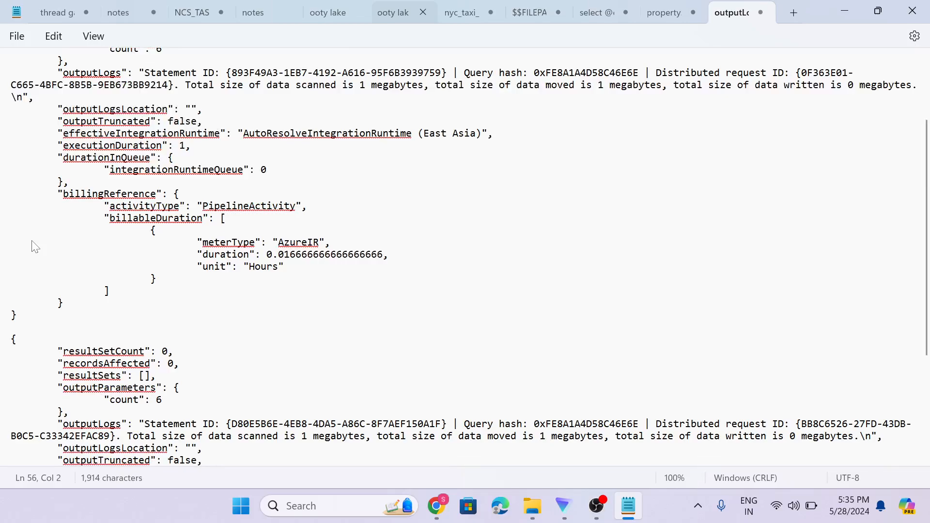
scroll(35, 247, down, 3)
scroll(35, 248, down, 2)
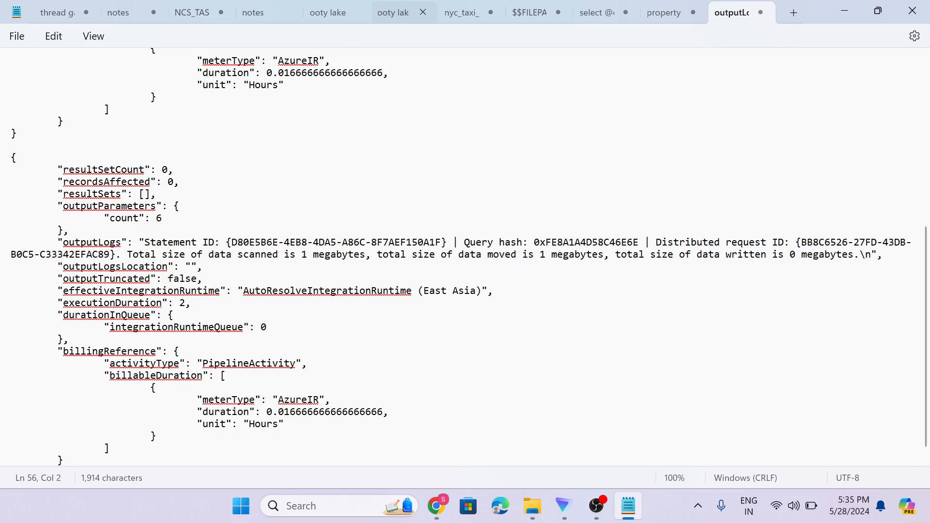
scroll(322, 276, up, 5)
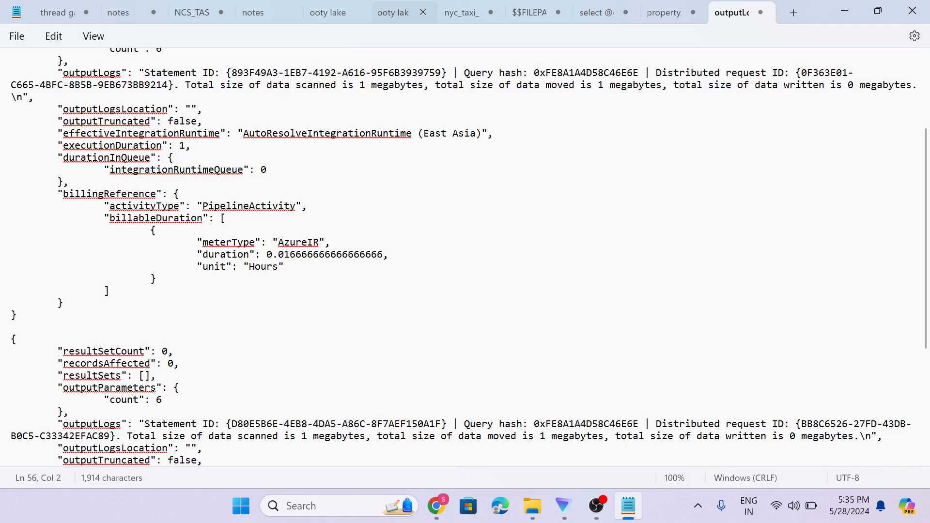
scroll(465, 257, down, 1)
click(761, 13)
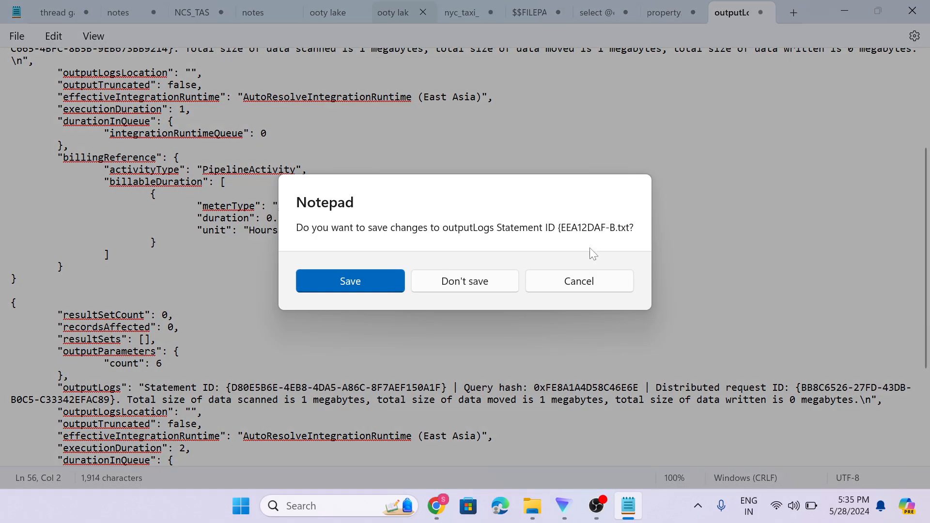
click(499, 289)
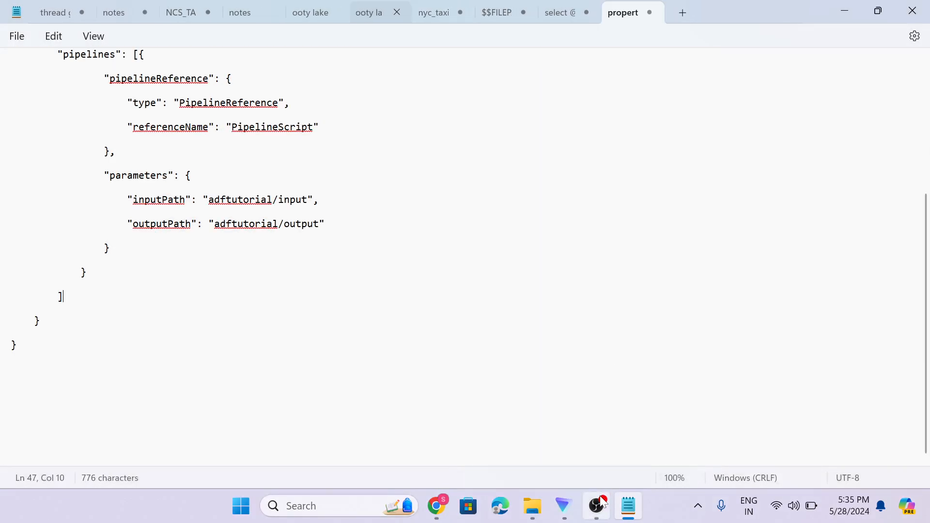